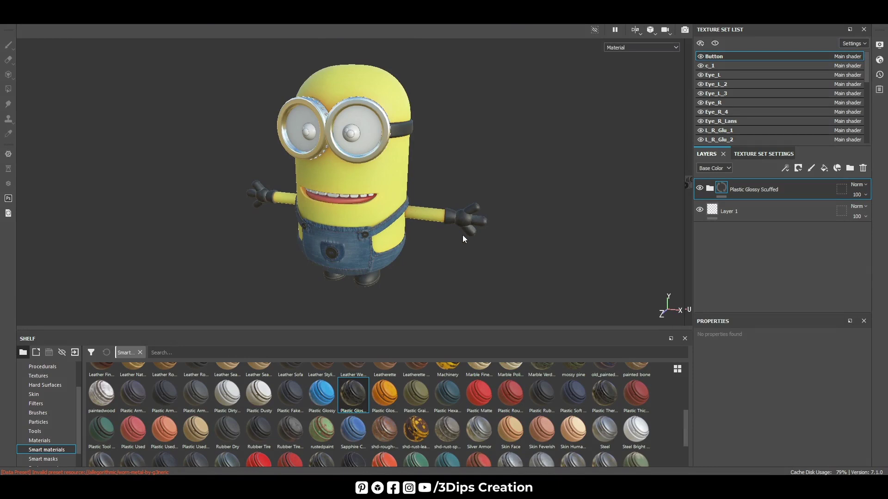
# Apply the Eyeball Generator material from the Materials shelf to the minion's right eye
pyautogui.keyDown('alt'); pyautogui.moveTo(463, 239); pyautogui.dragTo(473, 272); pyautogui.keyUp('alt')
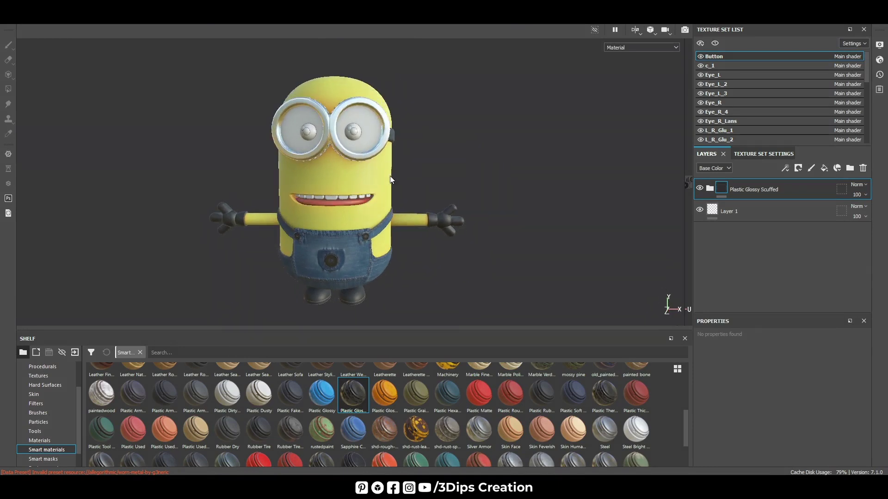
pyautogui.scroll(2, 363, 118)
pyautogui.scroll(5, 356, 140)
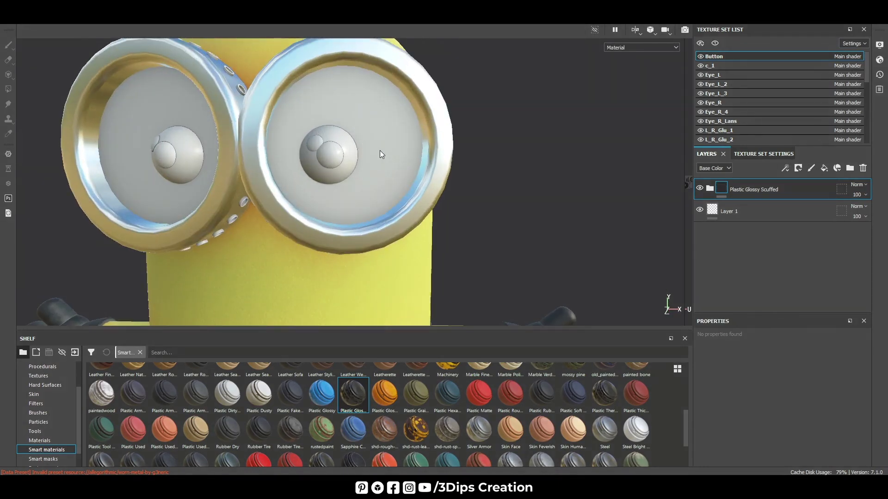
pyautogui.moveTo(379, 151)
pyautogui.keyDown('alt'); pyautogui.mouseDown()
pyautogui.moveTo(555, 263)
pyautogui.moveTo(547, 257)
pyautogui.mouseUp(); pyautogui.keyUp('alt')
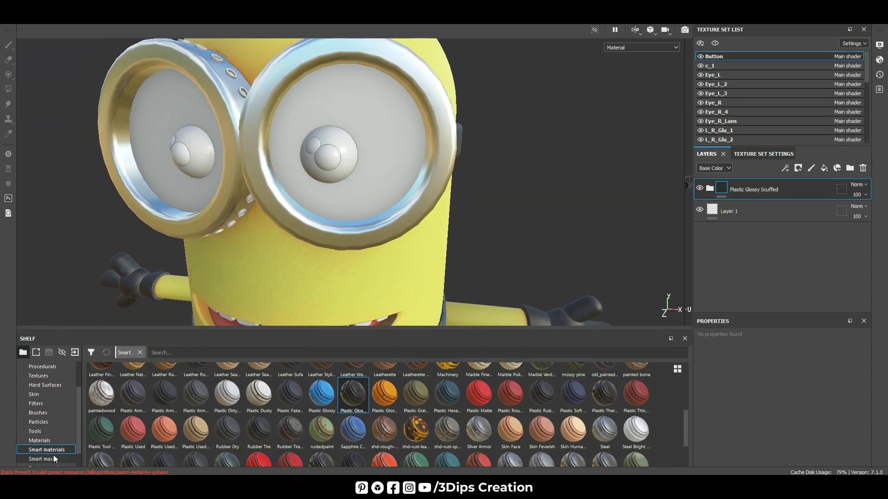
pyautogui.click(53, 442)
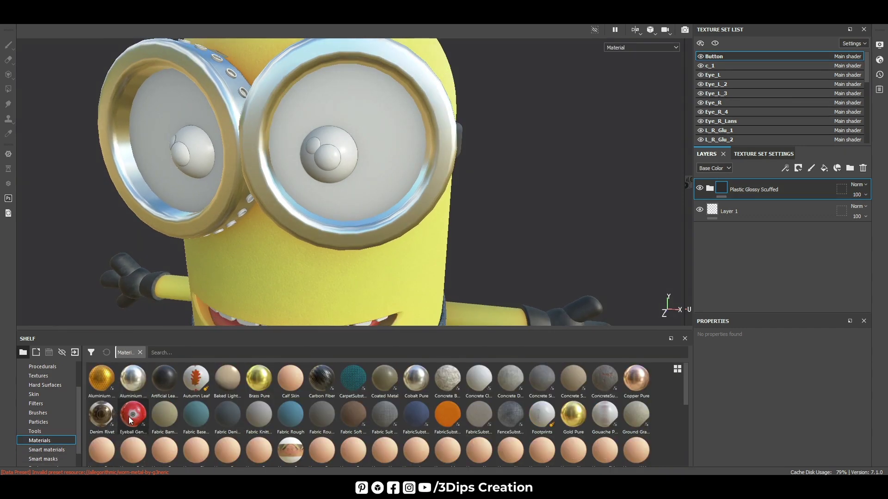
pyautogui.moveTo(130, 419); pyautogui.dragTo(345, 171)
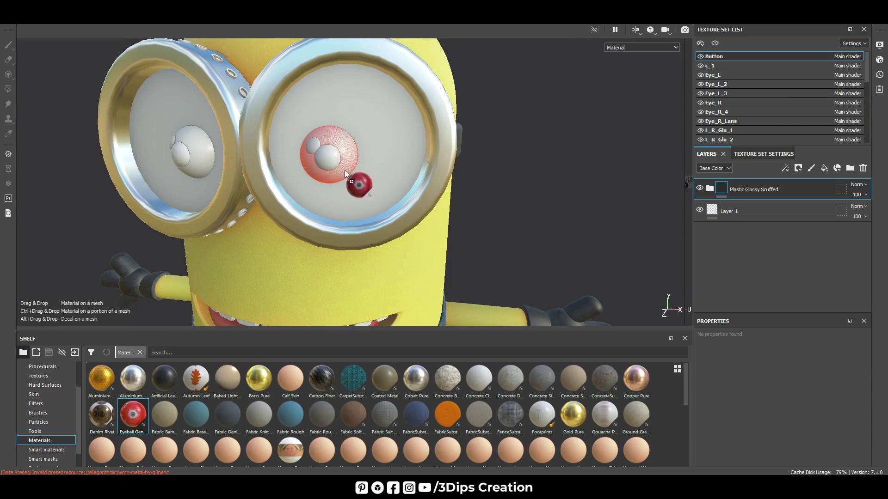
pyautogui.moveTo(346, 175); pyautogui.dragTo(345, 174)
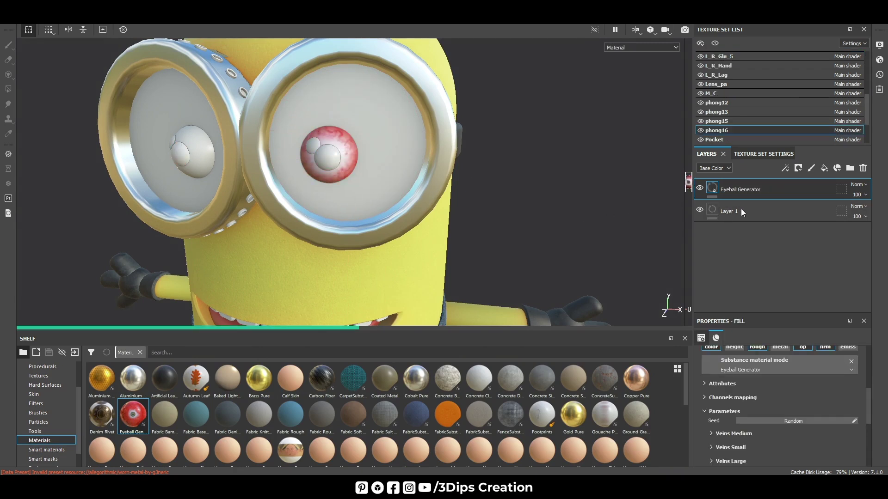
pyautogui.scroll(-3, 764, 374)
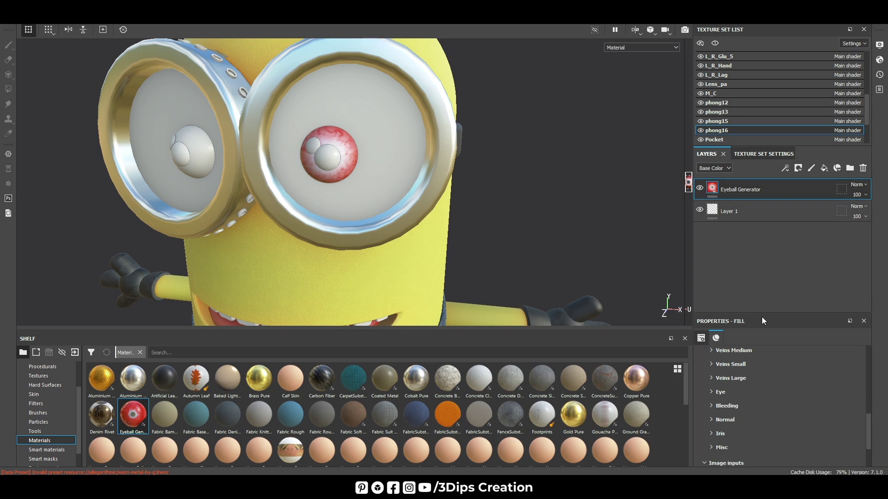
pyautogui.moveTo(771, 315); pyautogui.dragTo(788, 183)
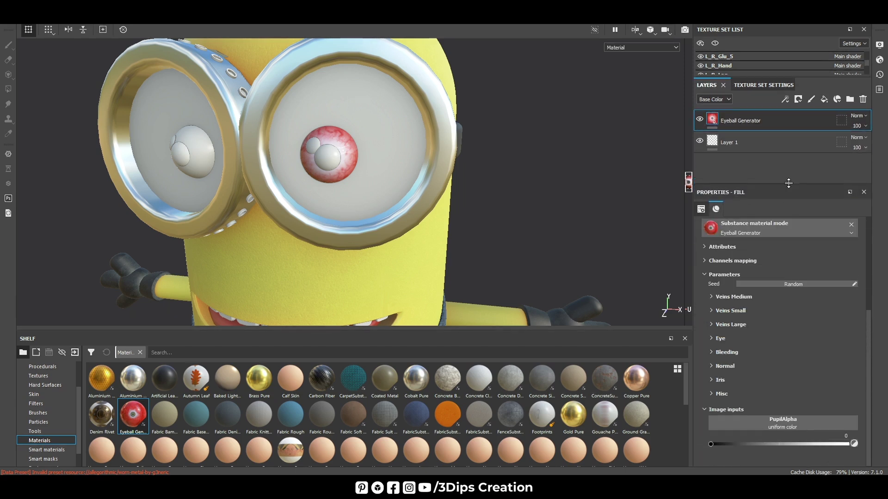
# Recolour the Veins Medium colour to dark brown: orange hue, value about 0.17
pyautogui.click(711, 297)
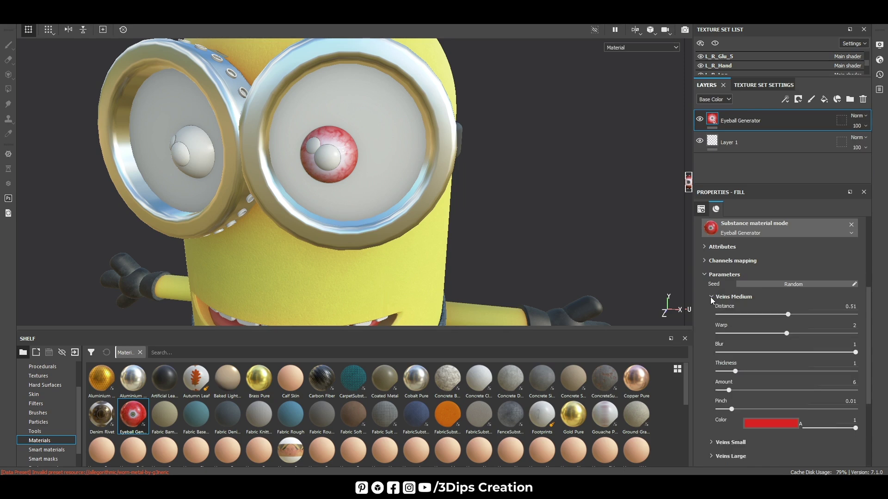
pyautogui.scroll(-1, 794, 357)
pyautogui.scroll(-2, 785, 352)
pyautogui.click(782, 342)
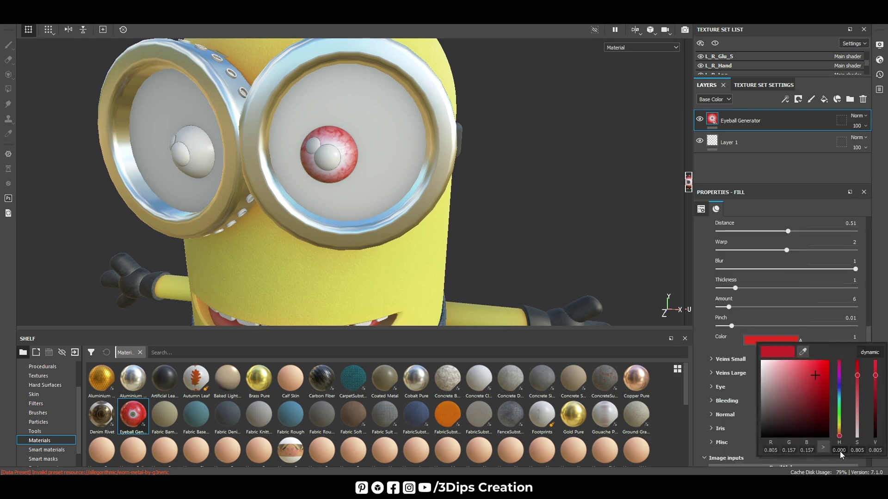
pyautogui.moveTo(839, 437); pyautogui.dragTo(845, 432)
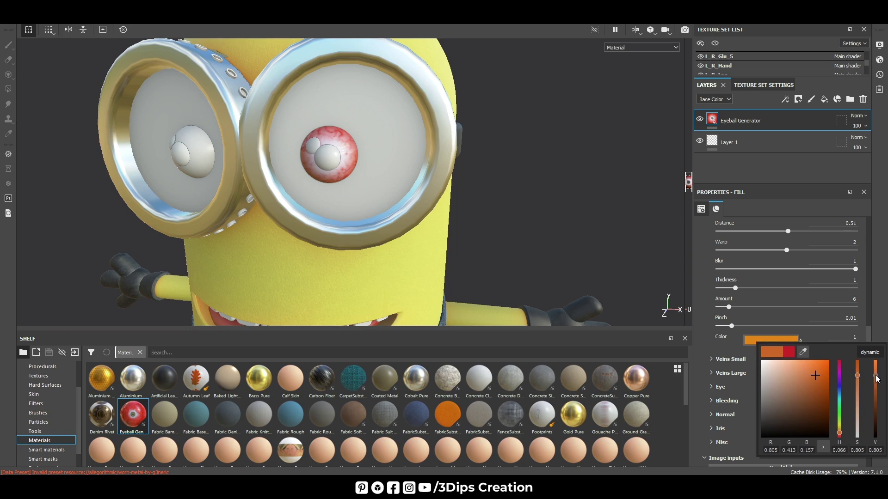
pyautogui.moveTo(876, 373); pyautogui.dragTo(878, 429)
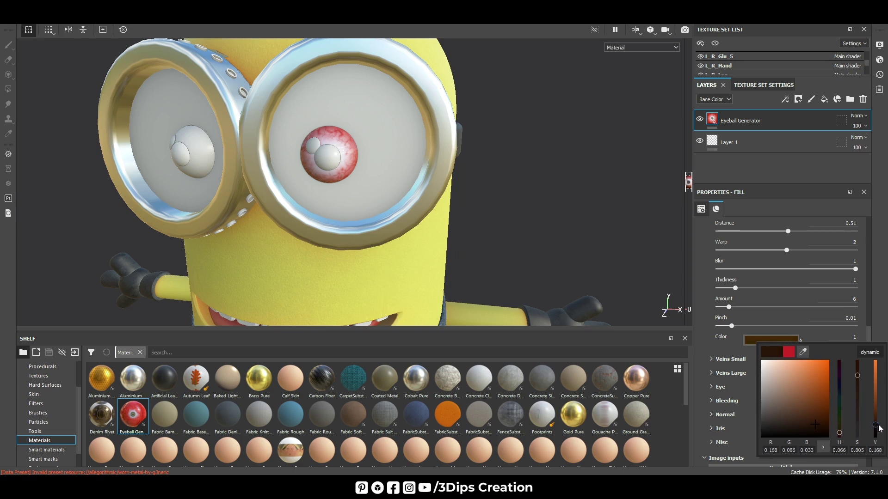
pyautogui.click(740, 194)
pyautogui.scroll(-3, 753, 376)
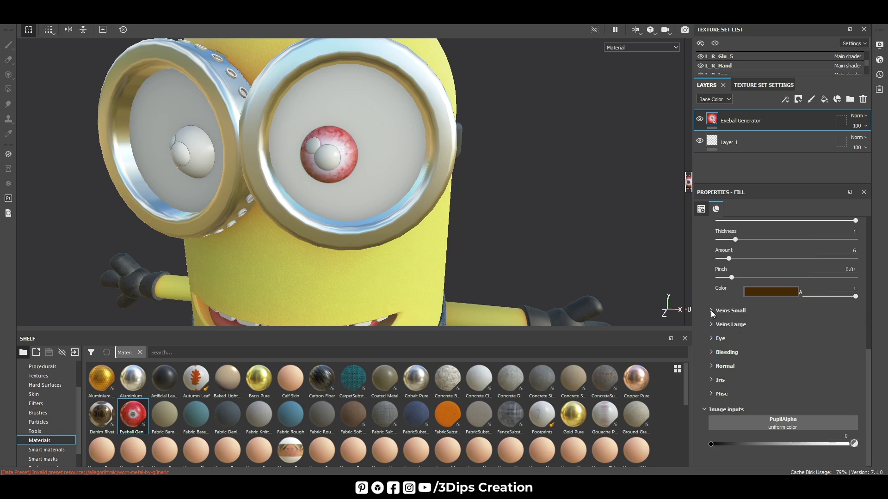
pyautogui.click(712, 309)
# Set the Veins Small colour to a saturated, slightly darkened orange
pyautogui.scroll(-3, 789, 325)
pyautogui.click(783, 344)
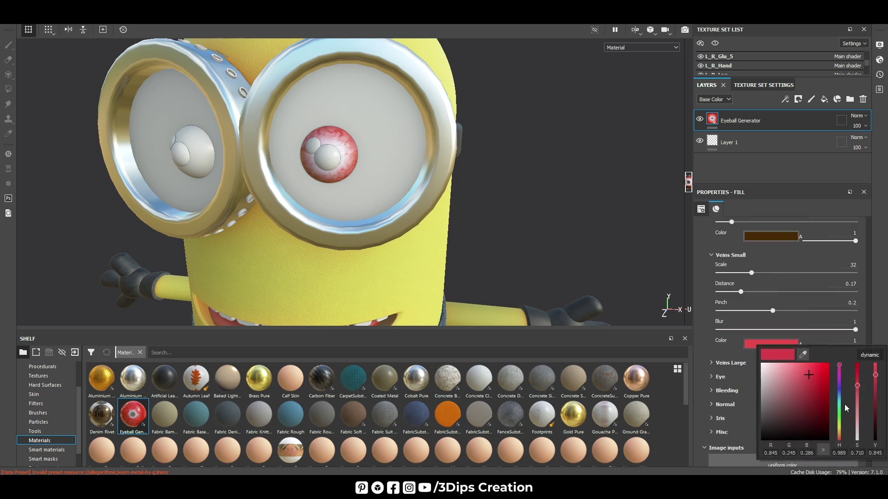
pyautogui.moveTo(835, 406); pyautogui.dragTo(840, 438)
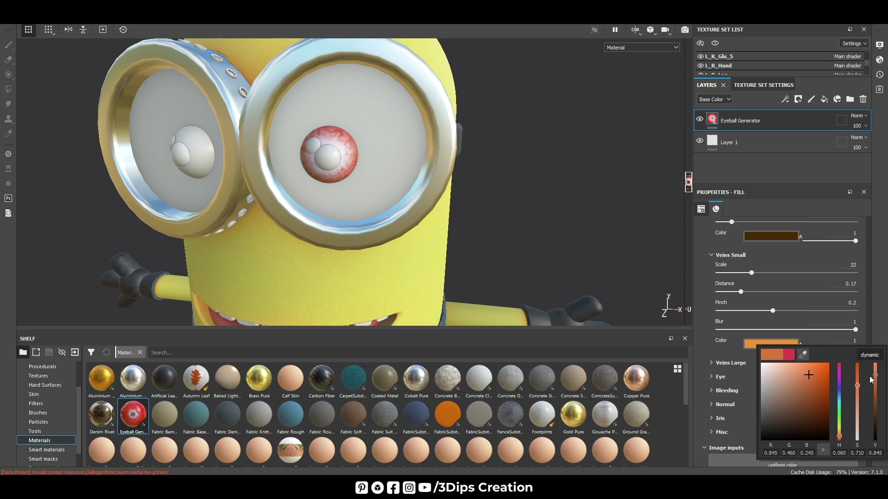
pyautogui.moveTo(856, 385); pyautogui.dragTo(858, 370)
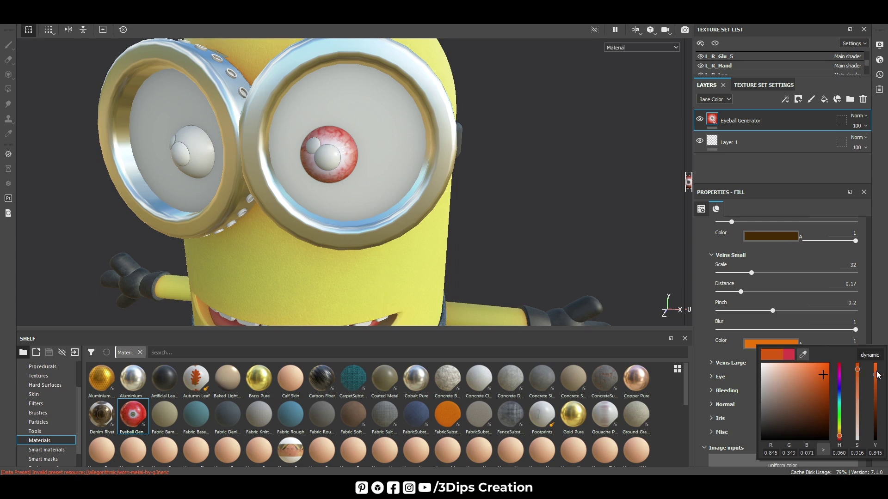
pyautogui.moveTo(877, 375); pyautogui.dragTo(877, 380)
pyautogui.click(722, 332)
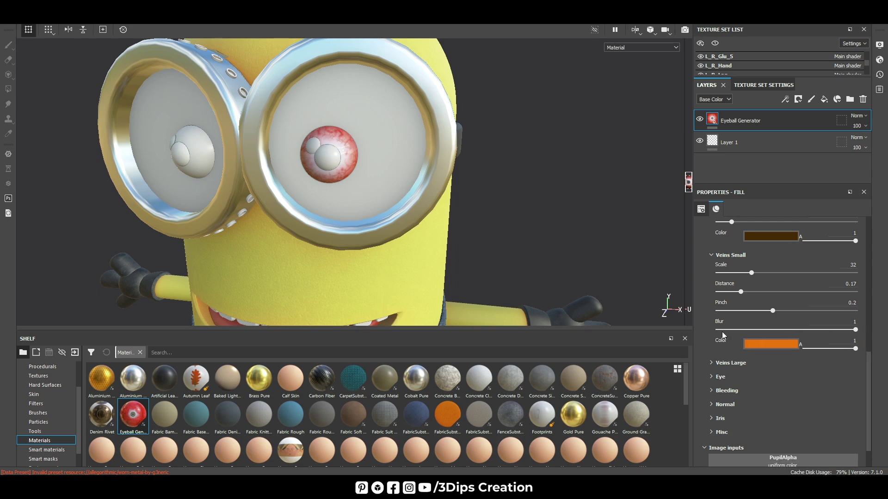
pyautogui.scroll(-2, 748, 323)
pyautogui.click(717, 326)
# Shift the Veins Large colour toward orange-red, entering hue 0.078
pyautogui.scroll(-4, 831, 309)
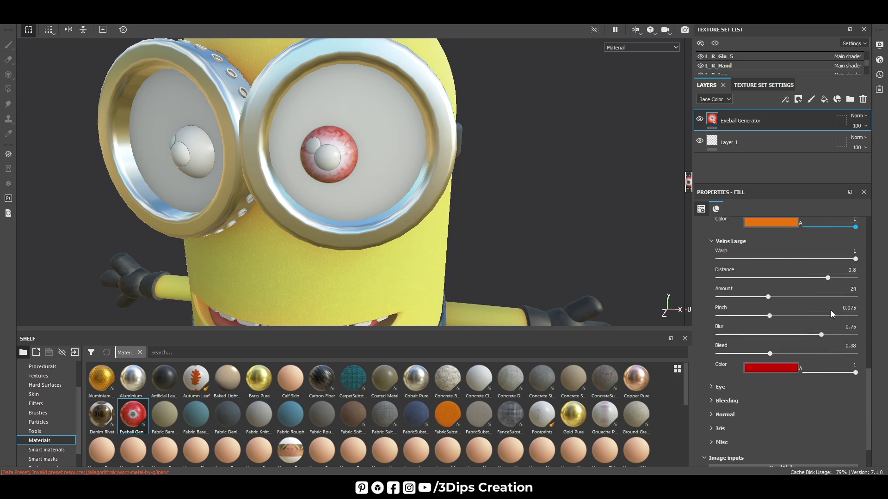
pyautogui.scroll(-2, 791, 316)
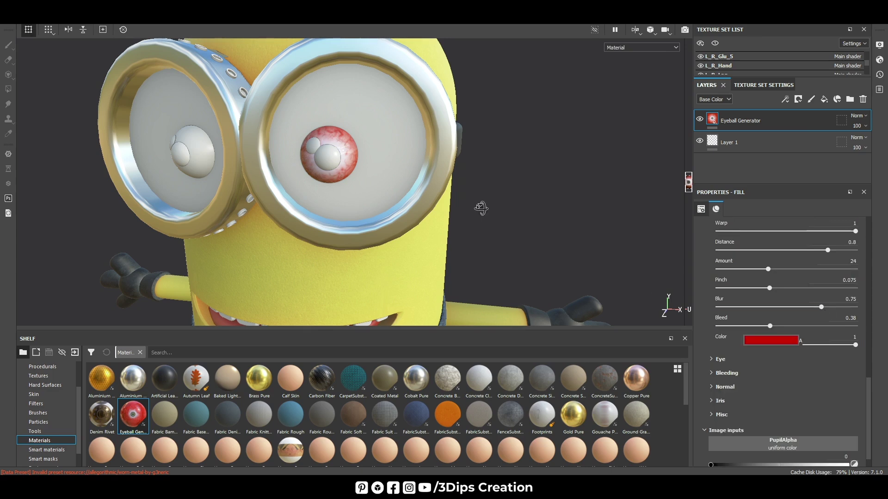
pyautogui.keyDown('alt'); pyautogui.moveTo(482, 206); pyautogui.dragTo(496, 221); pyautogui.keyUp('alt')
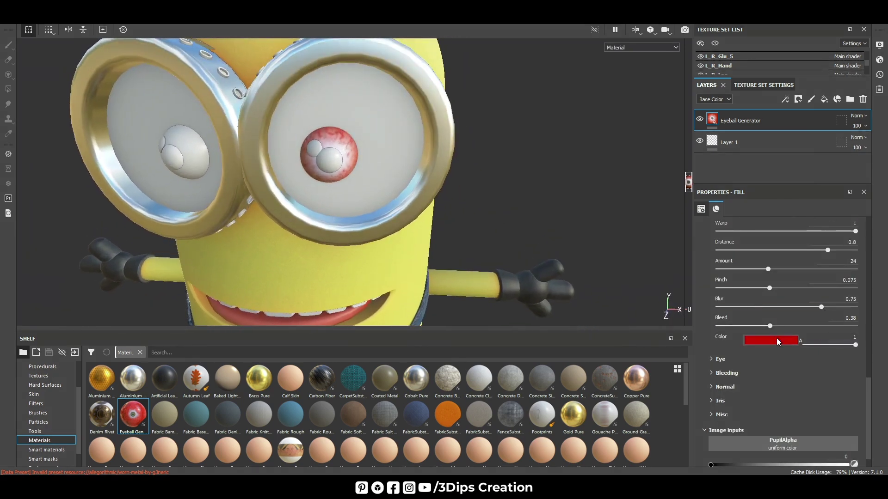
pyautogui.click(777, 342)
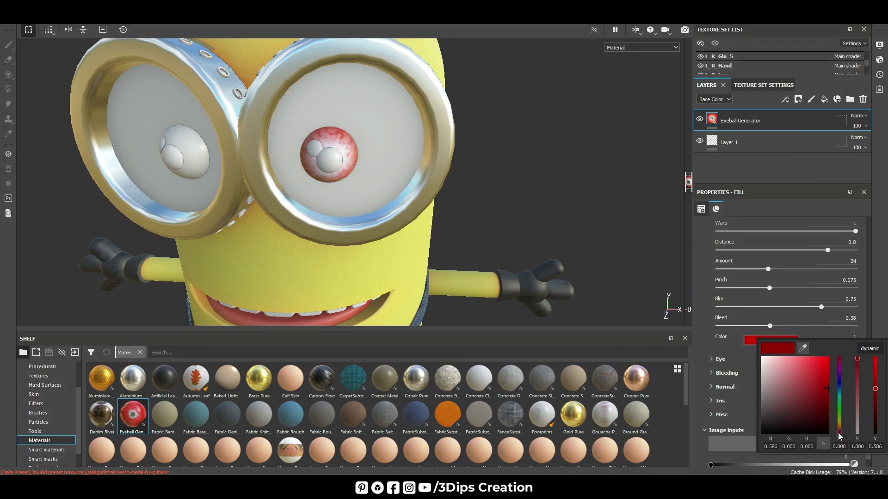
pyautogui.moveTo(839, 438); pyautogui.dragTo(840, 432)
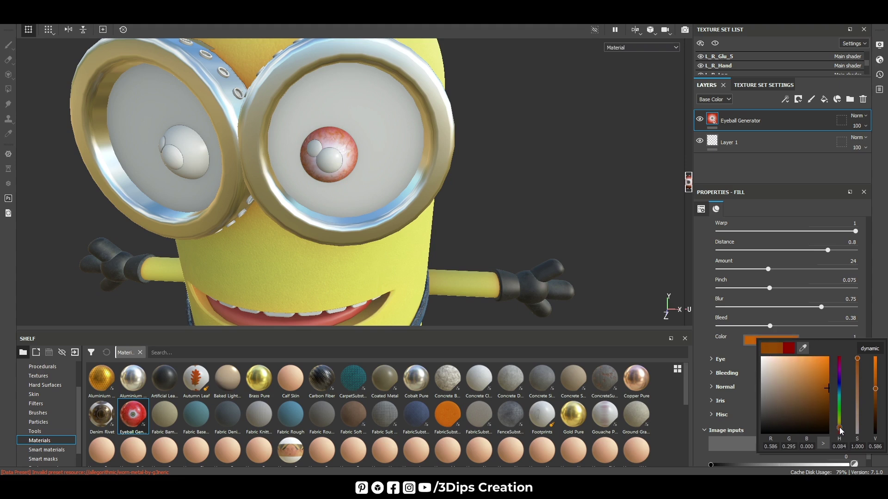
pyautogui.moveTo(840, 431); pyautogui.dragTo(843, 428)
pyautogui.click(844, 448)
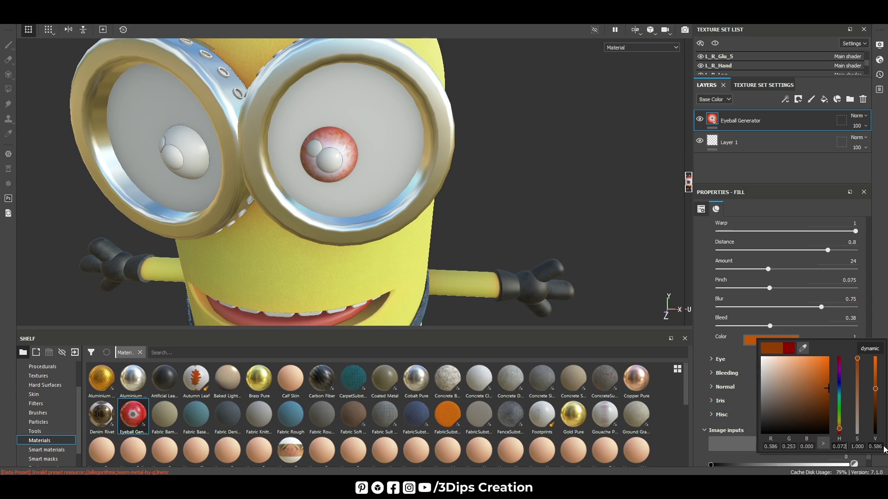
pyautogui.write('5')
pyautogui.press('BackSpace')
pyautogui.write('8')
# Darken the large veins to a reddish brown with value around 0.3
pyautogui.keyDown('alt'); pyautogui.moveTo(531, 176); pyautogui.dragTo(496, 153); pyautogui.keyUp('alt')
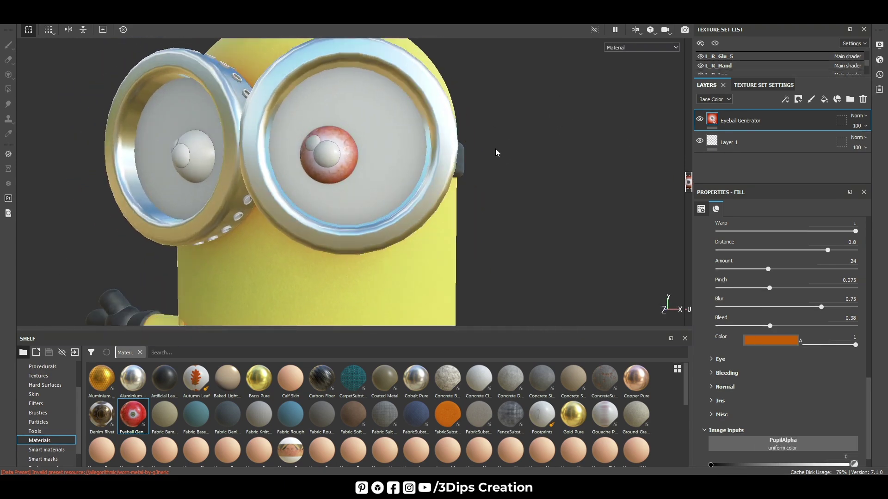
pyautogui.click(767, 342)
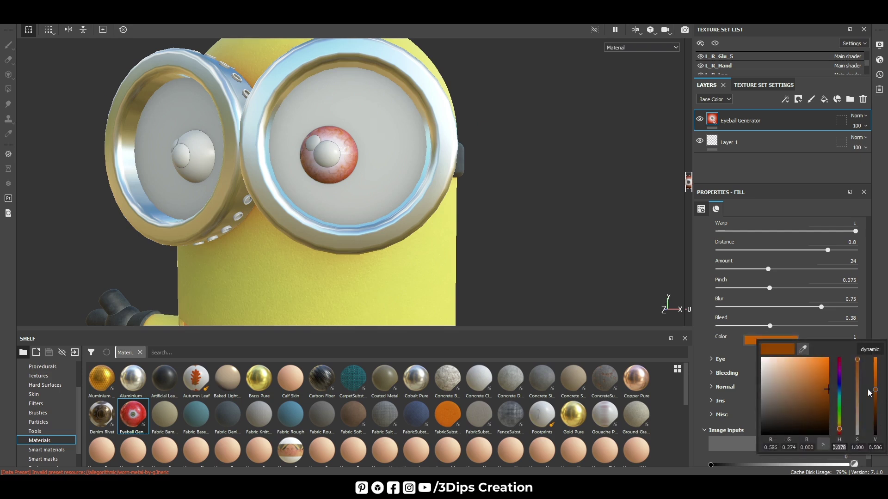
pyautogui.moveTo(875, 390); pyautogui.dragTo(878, 411)
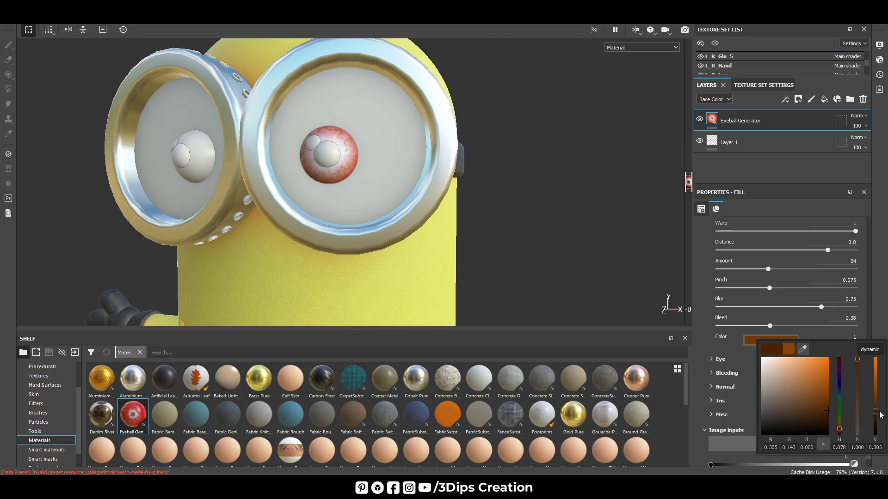
pyautogui.keyDown('alt'); pyautogui.moveTo(478, 228); pyautogui.dragTo(384, 319); pyautogui.keyUp('alt')
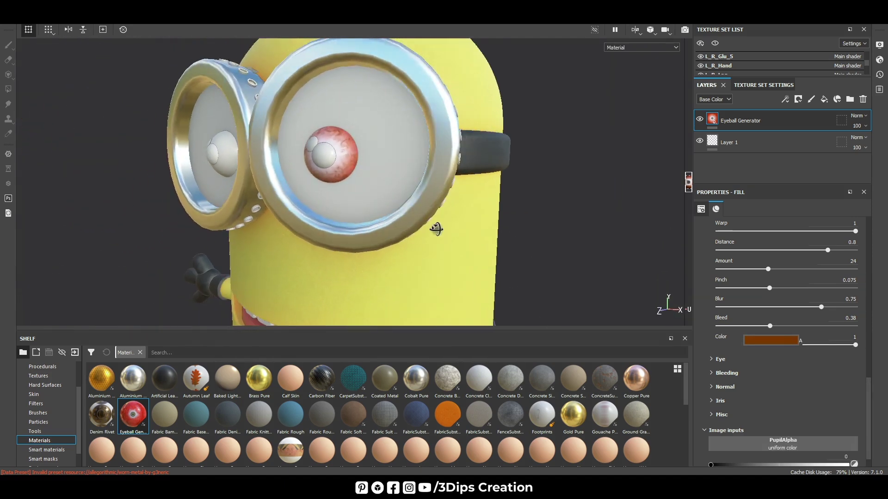
pyautogui.scroll(-1, 738, 351)
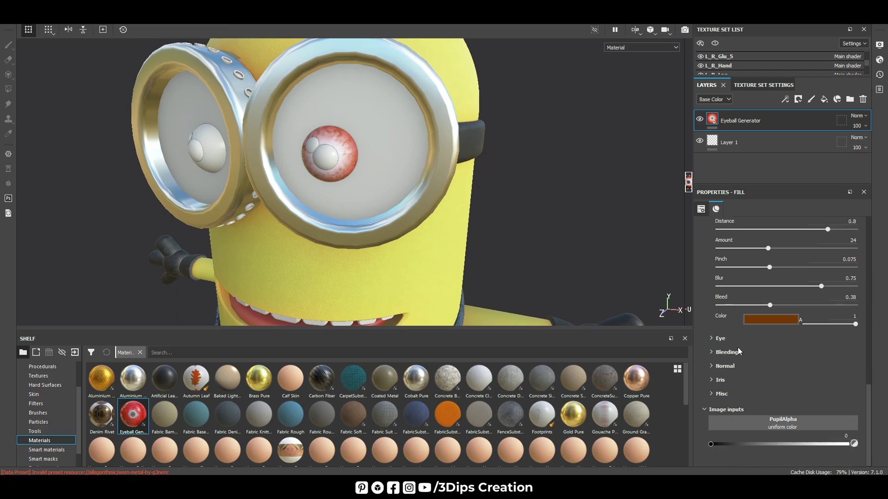
# Tint the Eye section's White Color a darker warm orange
pyautogui.click(712, 338)
pyautogui.scroll(-1, 786, 337)
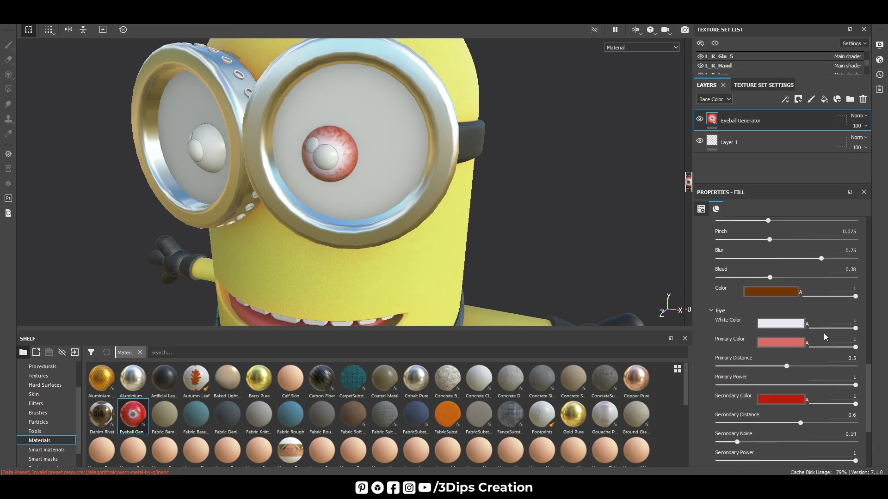
pyautogui.click(781, 323)
pyautogui.moveTo(839, 369); pyautogui.dragTo(844, 412)
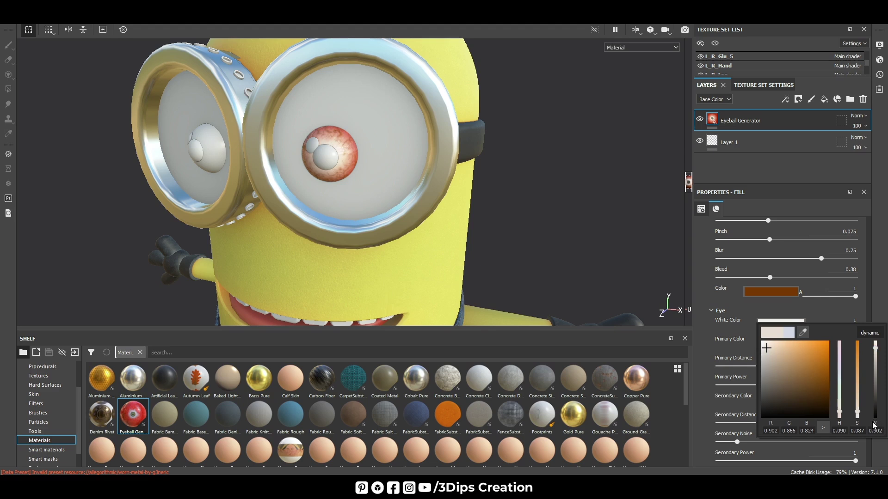
pyautogui.moveTo(875, 349); pyautogui.dragTo(875, 380)
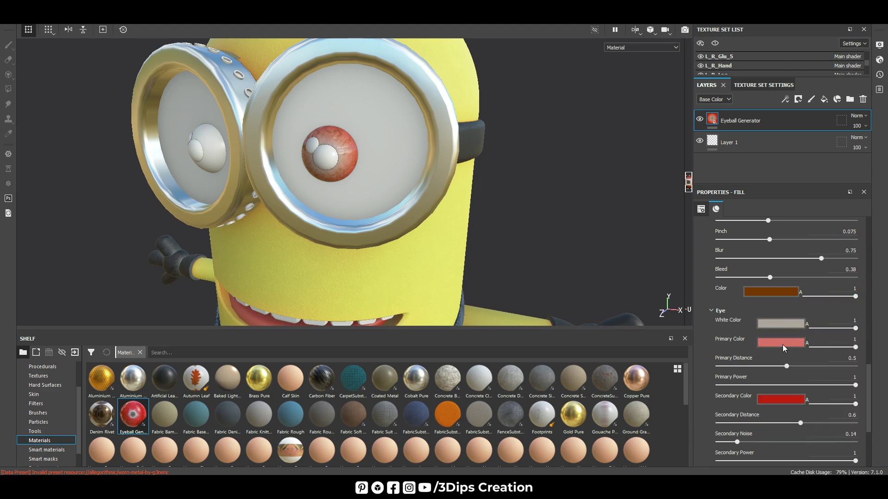
# Make the eyeball's Primary Color a saturated orange
pyautogui.click(781, 341)
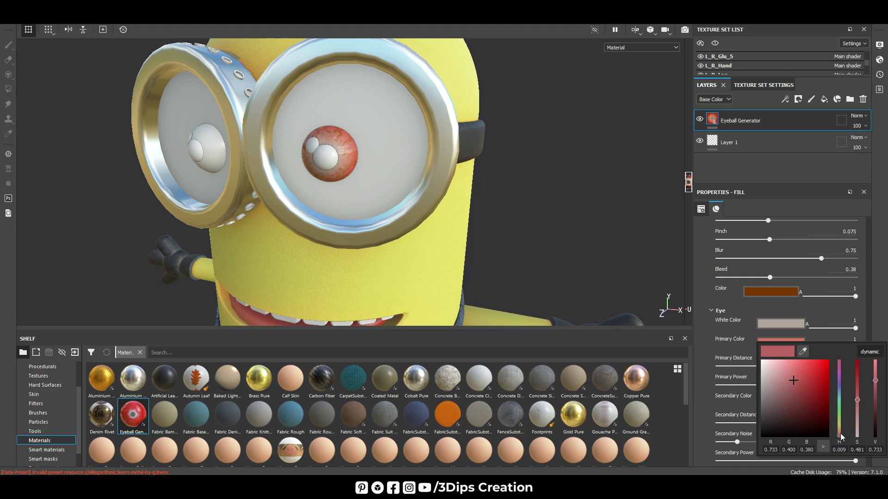
pyautogui.moveTo(840, 436); pyautogui.dragTo(843, 435)
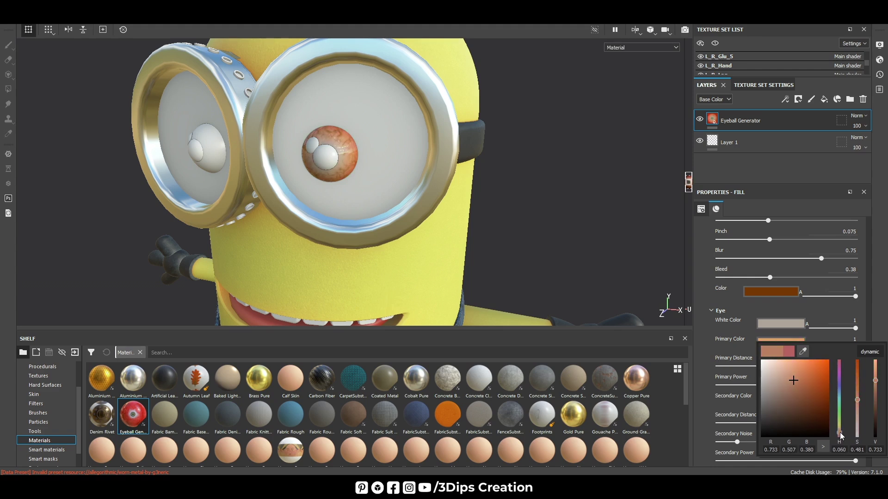
pyautogui.moveTo(857, 398); pyautogui.dragTo(862, 377)
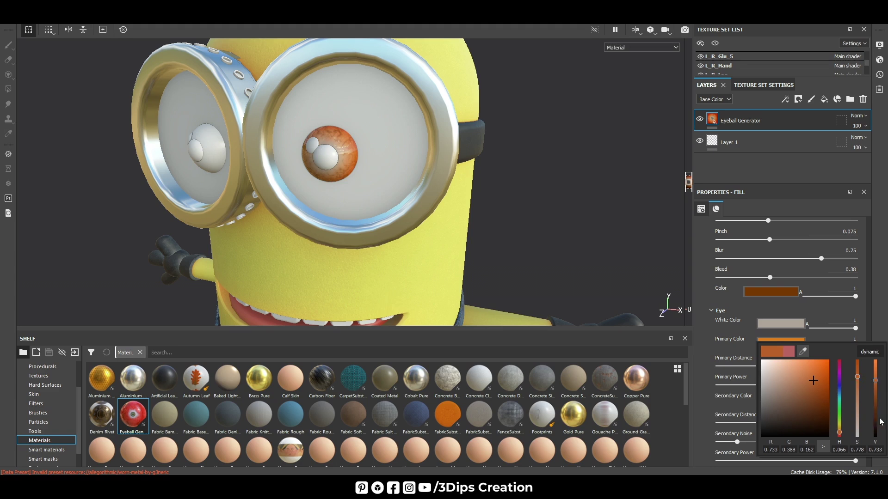
# Set the eyeball's Secondary Color to a very dark, saturated brown
pyautogui.scroll(-3, 796, 354)
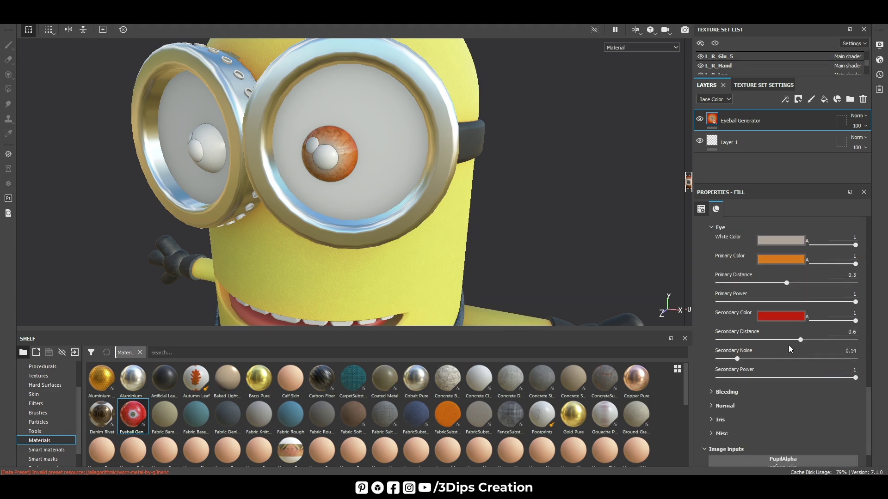
pyautogui.click(781, 317)
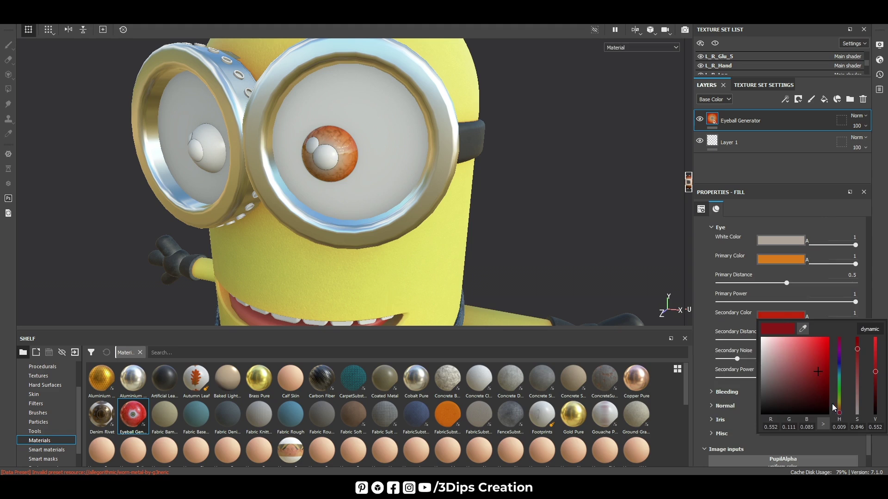
pyautogui.moveTo(839, 405); pyautogui.dragTo(845, 407)
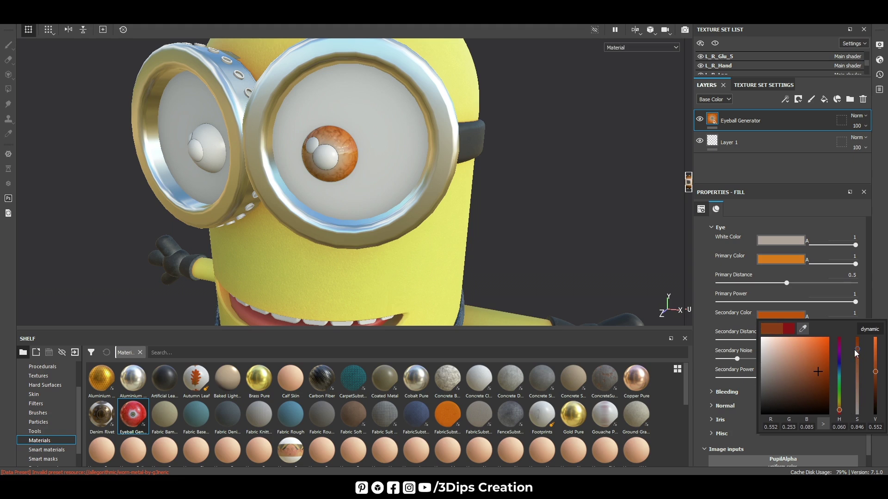
pyautogui.moveTo(854, 350); pyautogui.dragTo(863, 346)
pyautogui.moveTo(873, 375); pyautogui.dragTo(880, 410)
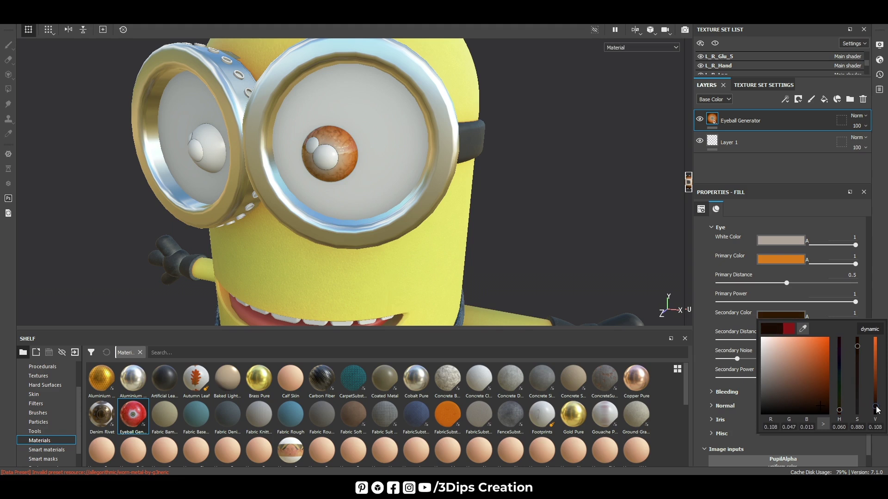
pyautogui.moveTo(877, 410); pyautogui.dragTo(875, 406)
# Zoom in on the orange eye and show the 2D UV view beside the 3D view
pyautogui.moveTo(527, 237)
pyautogui.keyDown('alt'); pyautogui.mouseDown()
pyautogui.moveTo(535, 262)
pyautogui.moveTo(341, 154)
pyautogui.moveTo(333, 195)
pyautogui.moveTo(237, 184)
pyautogui.moveTo(249, 227)
pyautogui.moveTo(300, 231)
pyautogui.mouseUp(); pyautogui.keyUp('alt')
pyautogui.scroll(3, 347, 159)
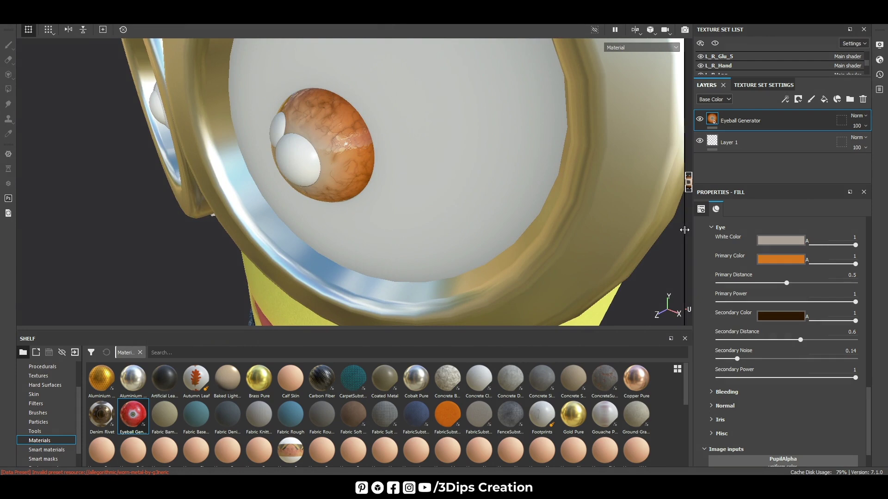
pyautogui.click(688, 181)
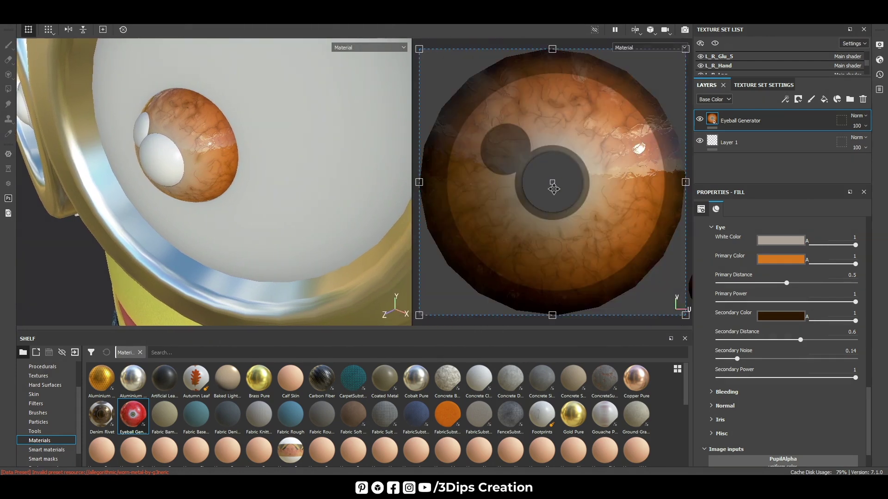
# Scale the eyeball texture down in the 2D UV view and make the layer stack taller
pyautogui.scroll(1, 483, 178)
pyautogui.scroll(-3, 484, 179)
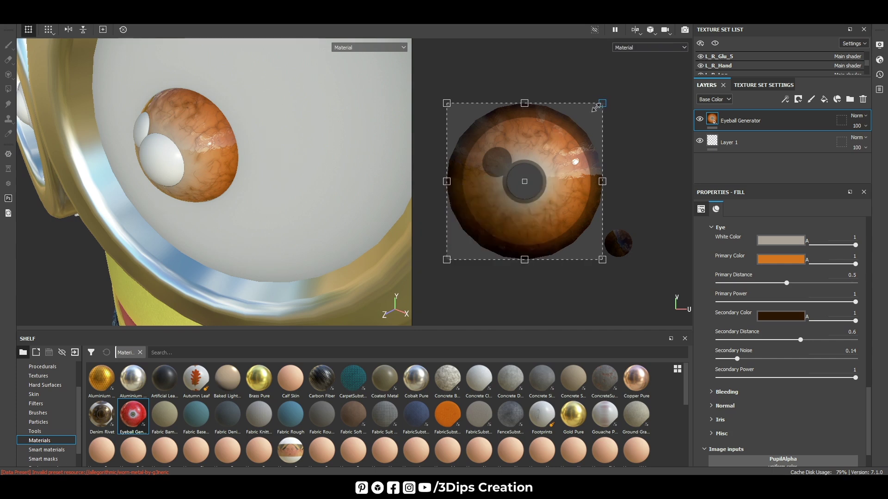
pyautogui.moveTo(600, 106); pyautogui.dragTo(584, 119)
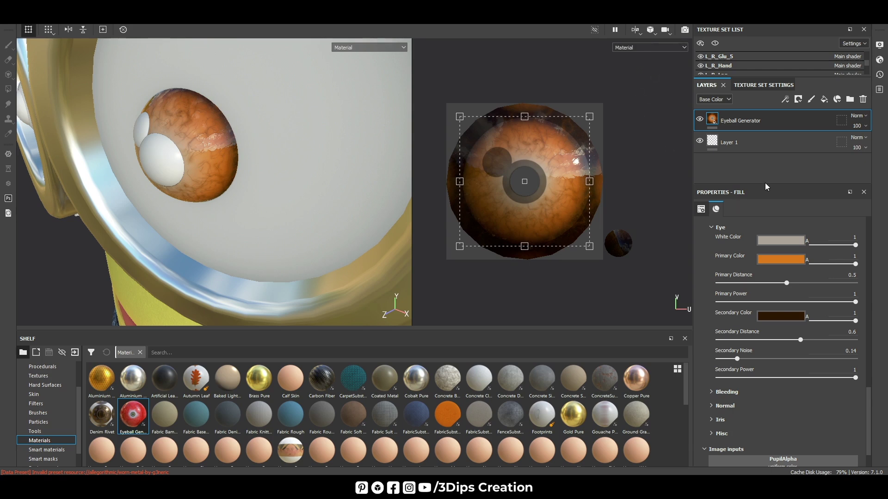
pyautogui.moveTo(764, 183); pyautogui.dragTo(765, 301)
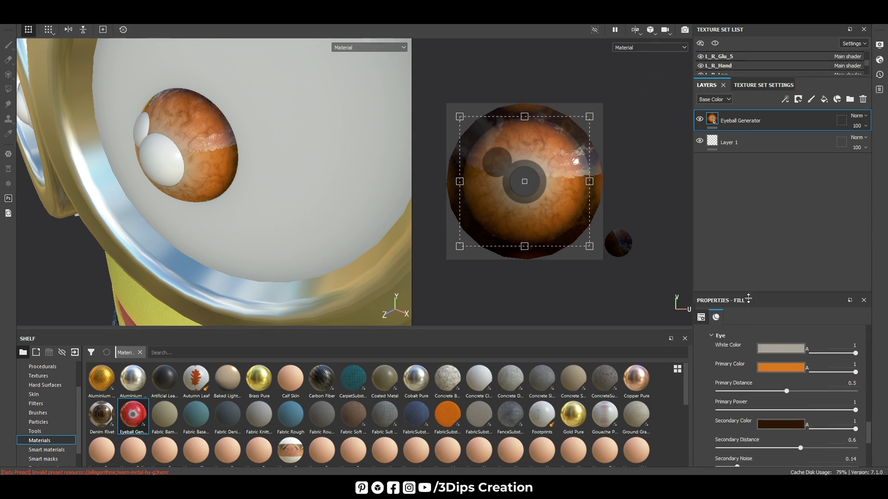
pyautogui.click(770, 143)
# Copy the Eyeball Generator fill layer from the right eye's texture set
pyautogui.click(768, 119)
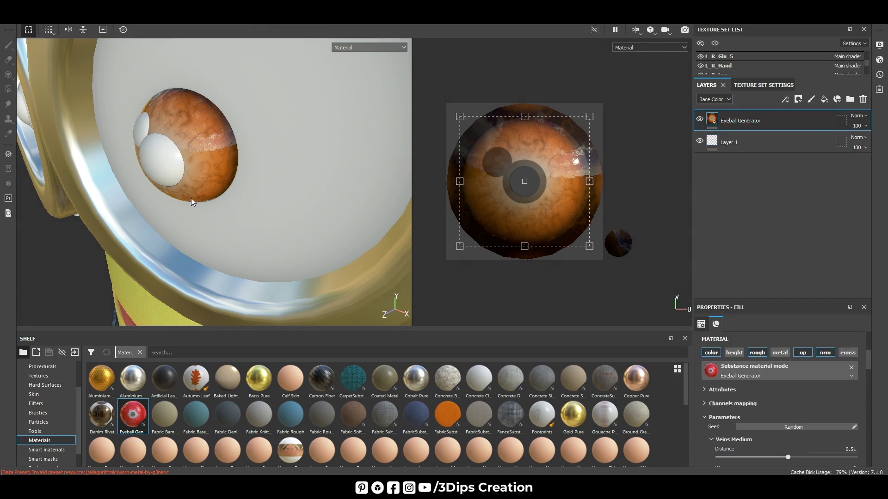
pyautogui.moveTo(194, 199)
pyautogui.keyDown('alt'); pyautogui.mouseDown()
pyautogui.moveTo(333, 157)
pyautogui.moveTo(293, 200)
pyautogui.moveTo(655, 204)
pyautogui.mouseUp(); pyautogui.keyUp('alt')
pyautogui.scroll(-5, 388, 149)
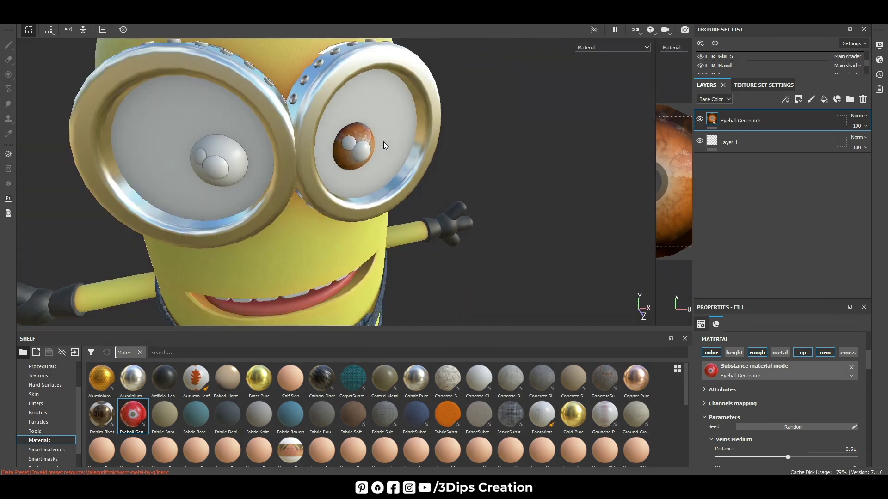
pyautogui.moveTo(384, 142)
pyautogui.keyDown('alt'); pyautogui.mouseDown()
pyautogui.moveTo(536, 163)
pyautogui.moveTo(491, 154)
pyautogui.mouseUp(); pyautogui.keyUp('alt')
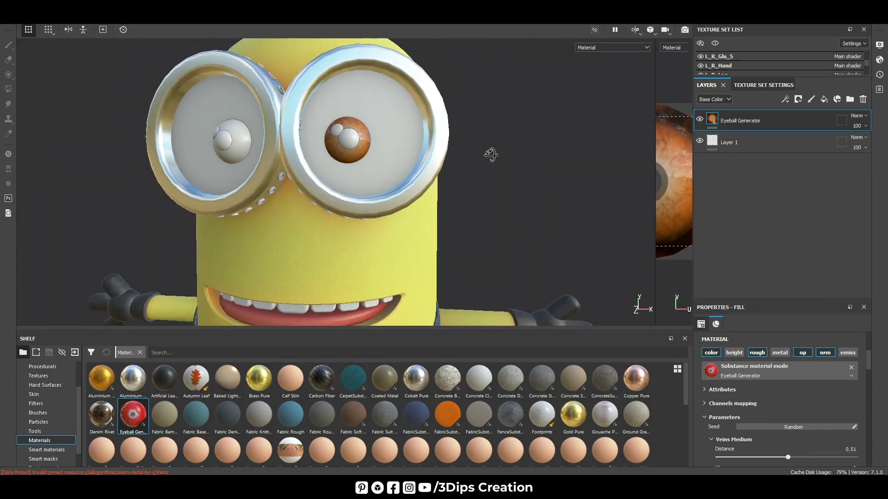
pyautogui.rightClick(778, 126)
pyautogui.click(781, 174)
# Paste the Eyeball Generator layer onto the other eye, then apply the Iris material
pyautogui.click(716, 65)
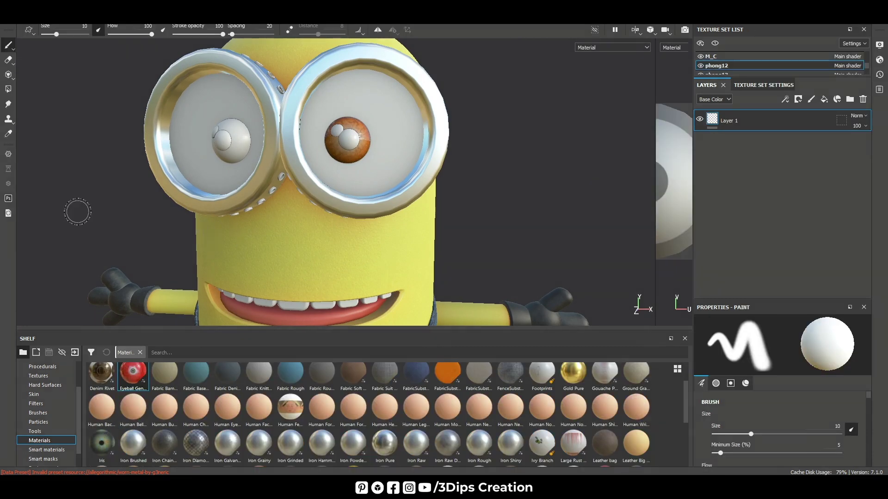
pyautogui.moveTo(117, 218)
pyautogui.keyDown('alt'); pyautogui.mouseDown()
pyautogui.moveTo(236, 238)
pyautogui.moveTo(245, 231)
pyautogui.mouseUp(); pyautogui.keyUp('alt')
pyautogui.rightClick(784, 166)
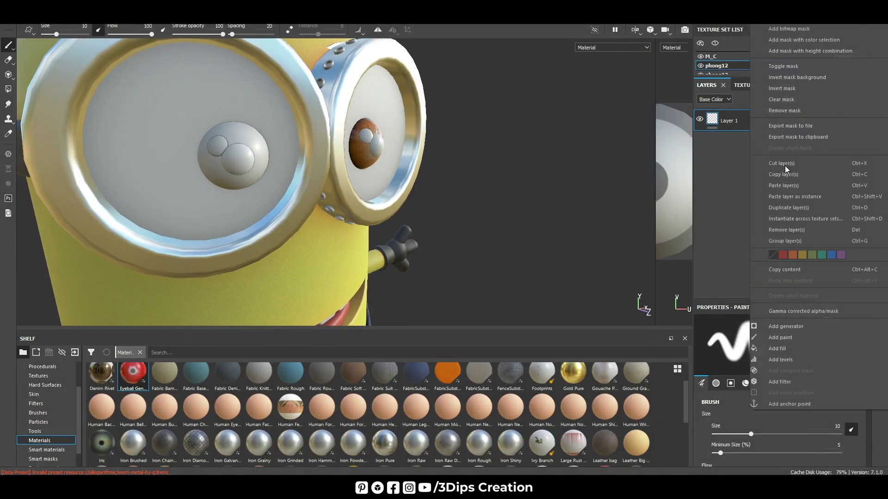
pyautogui.click(784, 182)
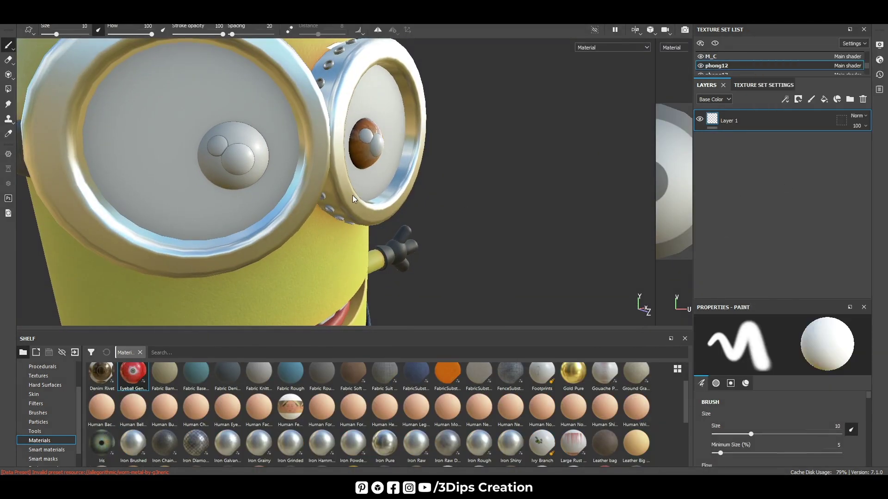
pyautogui.moveTo(268, 206)
pyautogui.keyDown('alt'); pyautogui.mouseDown()
pyautogui.moveTo(189, 183)
pyautogui.moveTo(293, 248)
pyautogui.moveTo(158, 194)
pyautogui.moveTo(135, 168)
pyautogui.moveTo(134, 192)
pyautogui.mouseUp(); pyautogui.keyUp('alt')
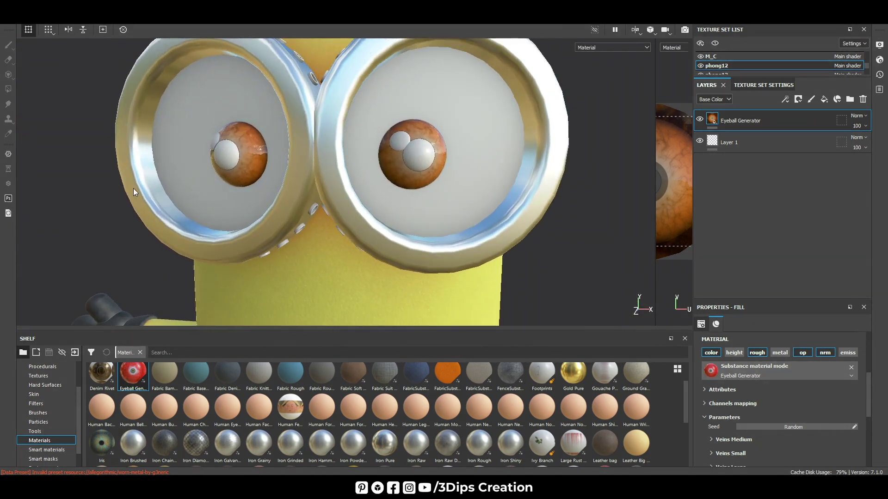
pyautogui.moveTo(102, 443)
pyautogui.mouseDown()
pyautogui.moveTo(399, 160)
pyautogui.moveTo(416, 160)
pyautogui.mouseUp()
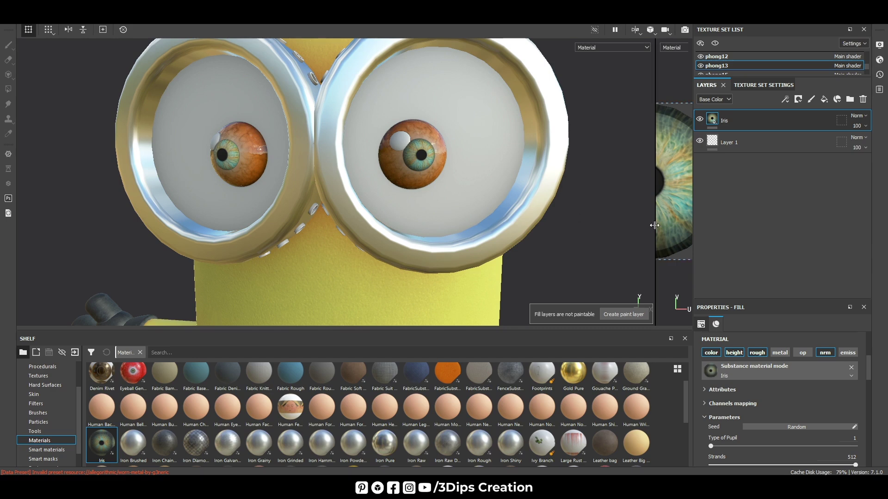
# Widen the 2D view and shrink the Iris projection, leaving a large black pupil
pyautogui.moveTo(655, 224); pyautogui.dragTo(301, 224)
pyautogui.keyDown('alt'); pyautogui.moveTo(199, 216); pyautogui.dragTo(167, 203); pyautogui.keyUp('alt')
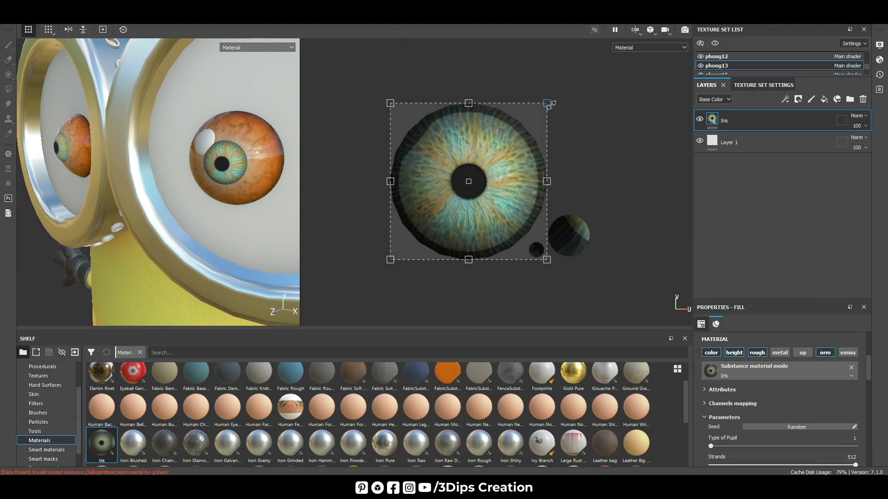
pyautogui.moveTo(548, 104); pyautogui.dragTo(679, 27)
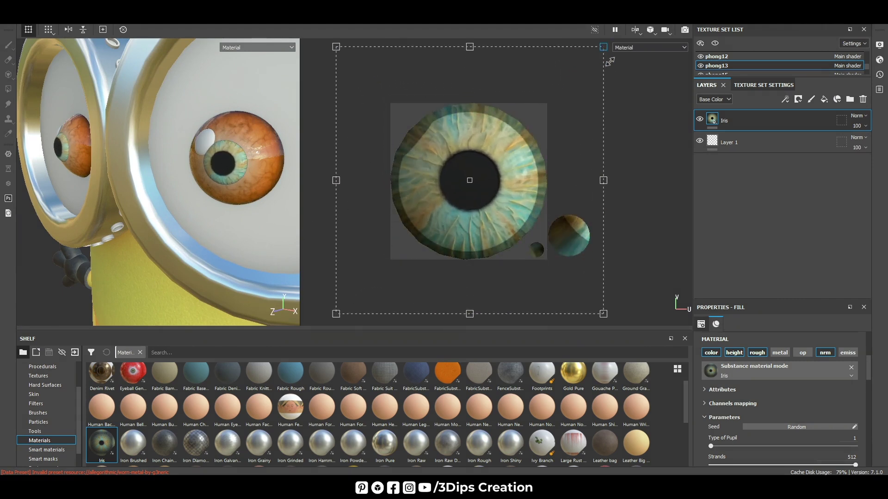
pyautogui.moveTo(684, 180)
pyautogui.mouseDown()
pyautogui.moveTo(601, 131)
pyautogui.moveTo(607, 111)
pyautogui.moveTo(585, 128)
pyautogui.mouseUp()
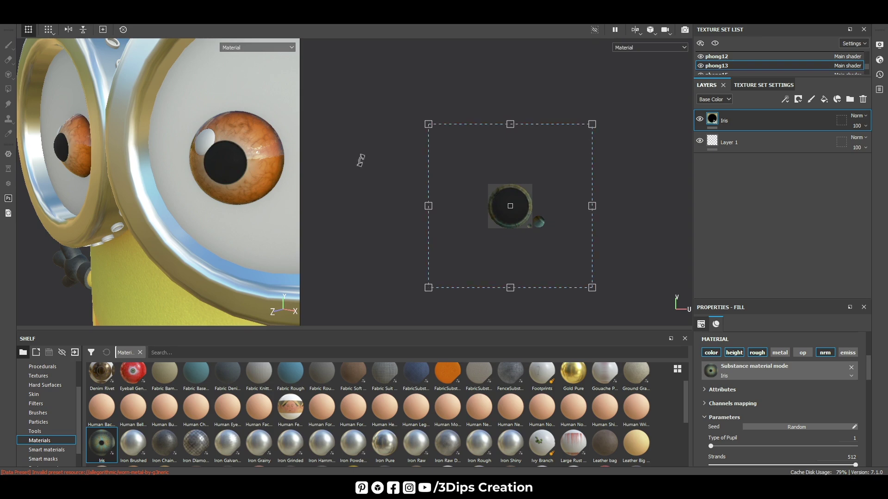
# Return to a full 3D view of the face and apply Eyeball Generator to the left eye
pyautogui.click(742, 148)
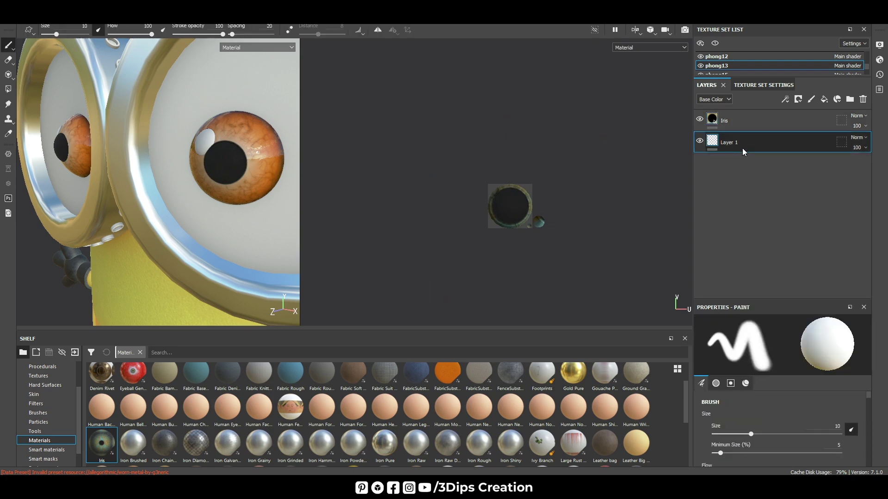
pyautogui.moveTo(300, 212); pyautogui.dragTo(684, 213)
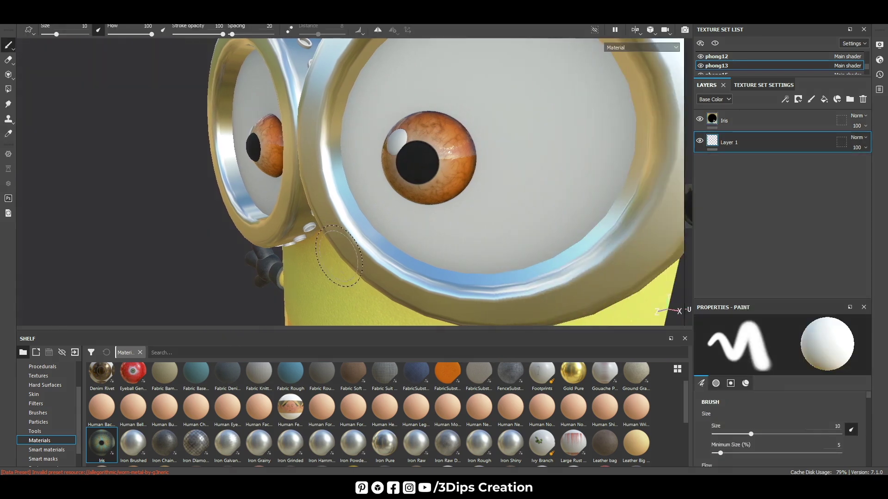
pyautogui.scroll(3, 316, 257)
pyautogui.keyDown('alt'); pyautogui.moveTo(316, 257); pyautogui.dragTo(453, 254); pyautogui.keyUp('alt')
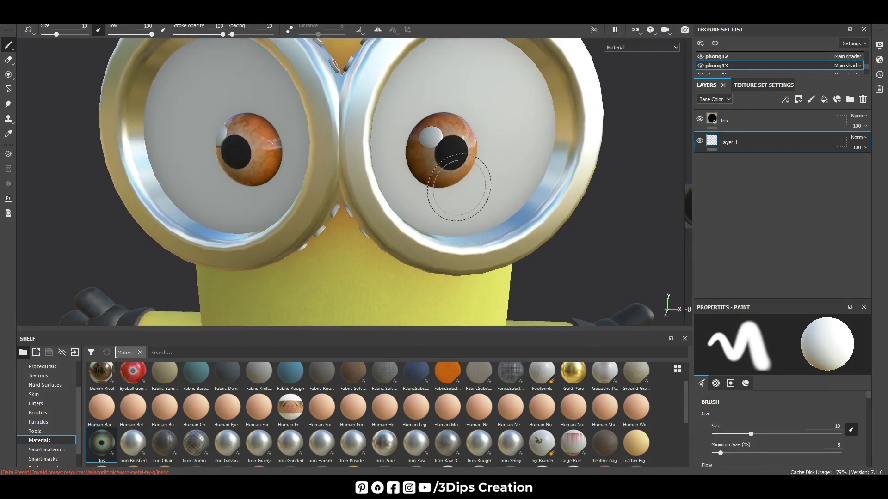
pyautogui.scroll(-5, 456, 188)
pyautogui.moveTo(460, 189)
pyautogui.keyDown('alt'); pyautogui.mouseDown()
pyautogui.moveTo(433, 185)
pyautogui.moveTo(638, 162)
pyautogui.moveTo(500, 159)
pyautogui.moveTo(526, 165)
pyautogui.mouseUp(); pyautogui.keyUp('alt')
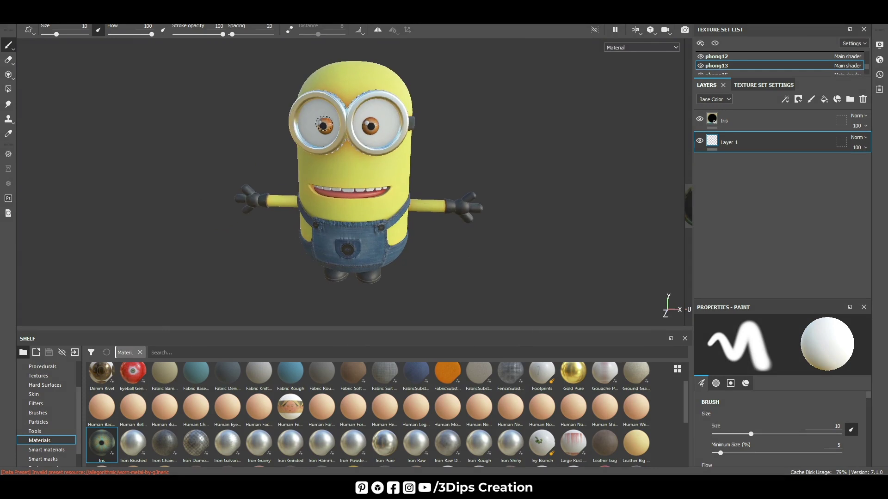
pyautogui.scroll(2, 325, 130)
pyautogui.scroll(3, 325, 130)
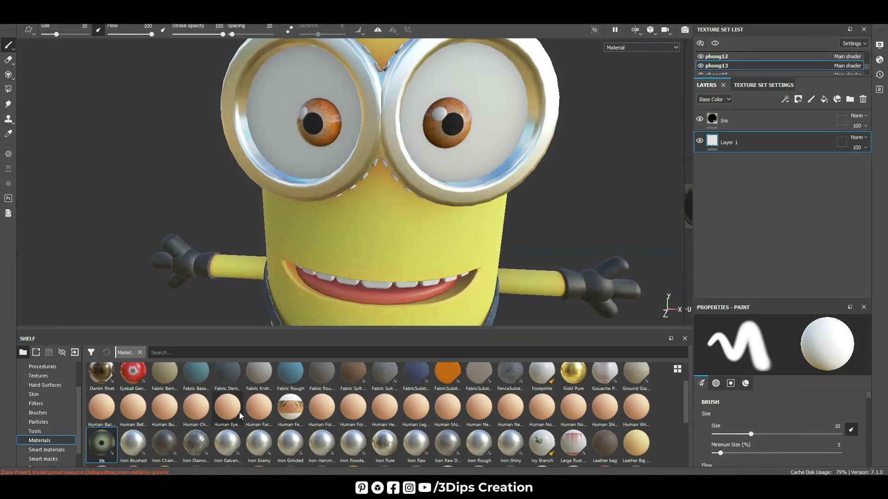
pyautogui.moveTo(130, 380); pyautogui.dragTo(281, 144)
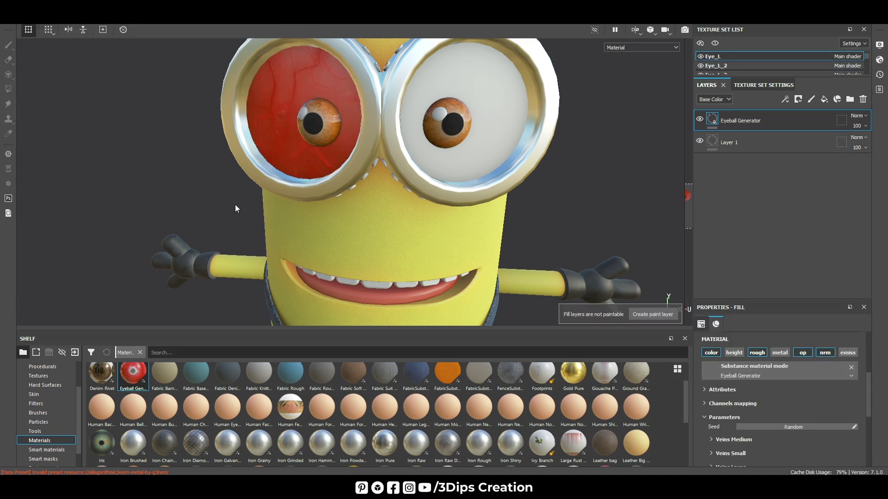
# Apply the Eyeball Generator to the left eye and show a widened 2D UV view
pyautogui.keyDown('alt'); pyautogui.moveTo(235, 207); pyautogui.dragTo(303, 214); pyautogui.keyUp('alt')
pyautogui.moveTo(690, 203); pyautogui.dragTo(611, 217)
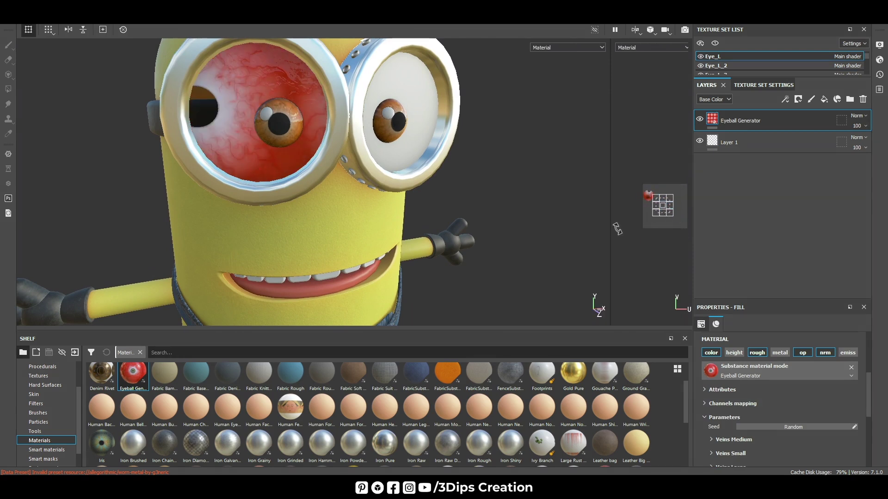
pyautogui.moveTo(611, 229)
pyautogui.mouseDown()
pyautogui.moveTo(518, 250)
pyautogui.moveTo(471, 236)
pyautogui.mouseUp()
# Move the eyeball projection up onto the eye and scale it larger
pyautogui.moveTo(571, 178); pyautogui.dragTo(506, 146)
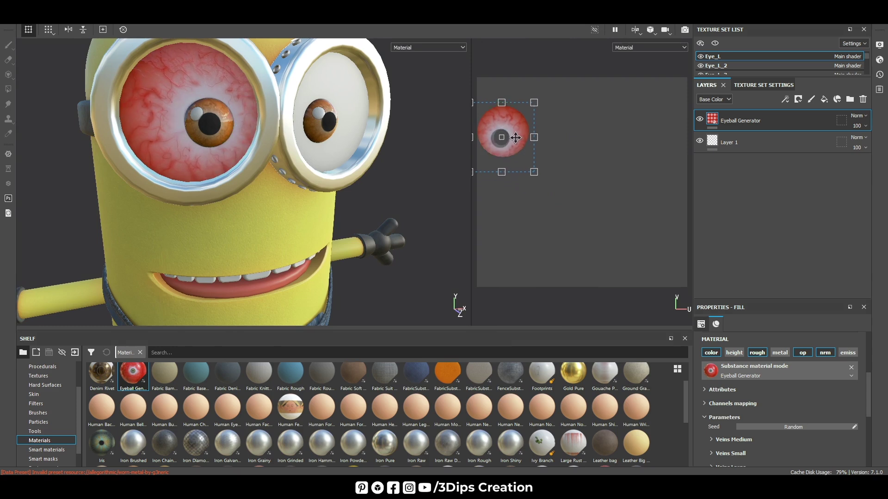
pyautogui.moveTo(514, 140); pyautogui.dragTo(514, 138)
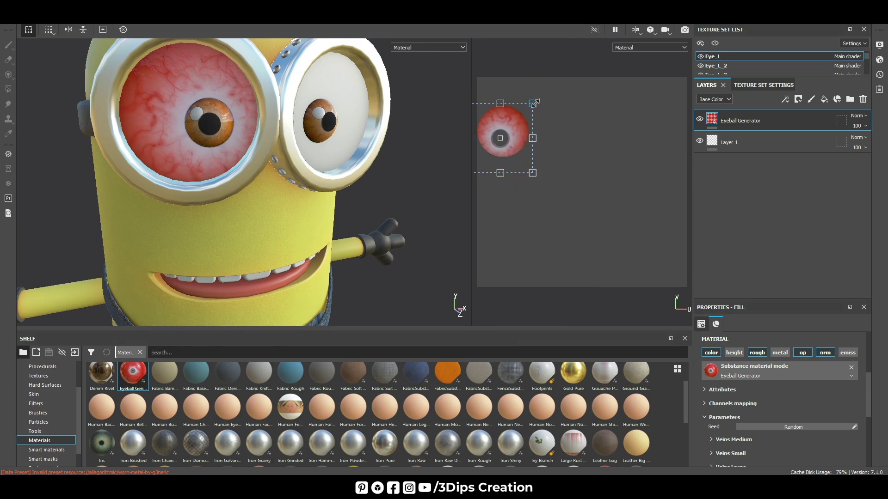
pyautogui.moveTo(535, 103)
pyautogui.mouseDown()
pyautogui.moveTo(572, 70)
pyautogui.moveTo(538, 99)
pyautogui.mouseUp()
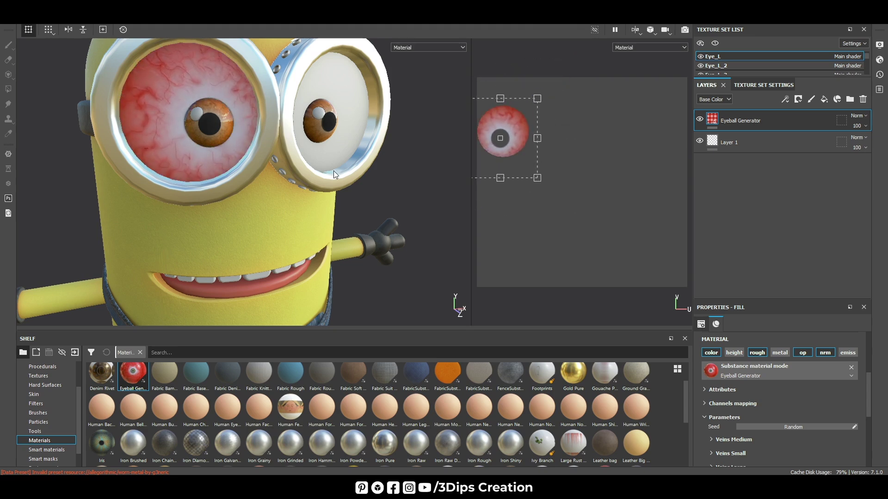
pyautogui.scroll(-1, 273, 168)
pyautogui.scroll(-3, 273, 168)
# Expand the Veins Large and Small settings and desaturate the small vein colour to near white
pyautogui.scroll(-2, 263, 164)
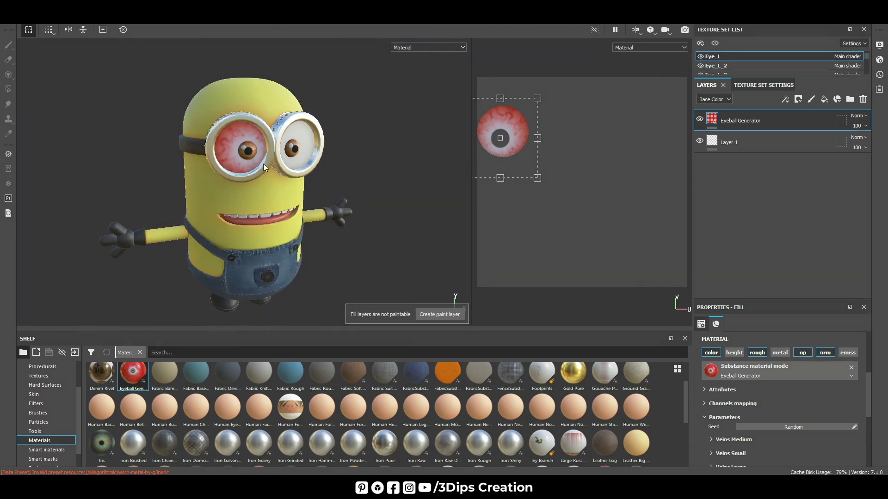
pyautogui.scroll(-1, 277, 160)
pyautogui.keyDown('alt'); pyautogui.moveTo(293, 155); pyautogui.dragTo(351, 159); pyautogui.keyUp('alt')
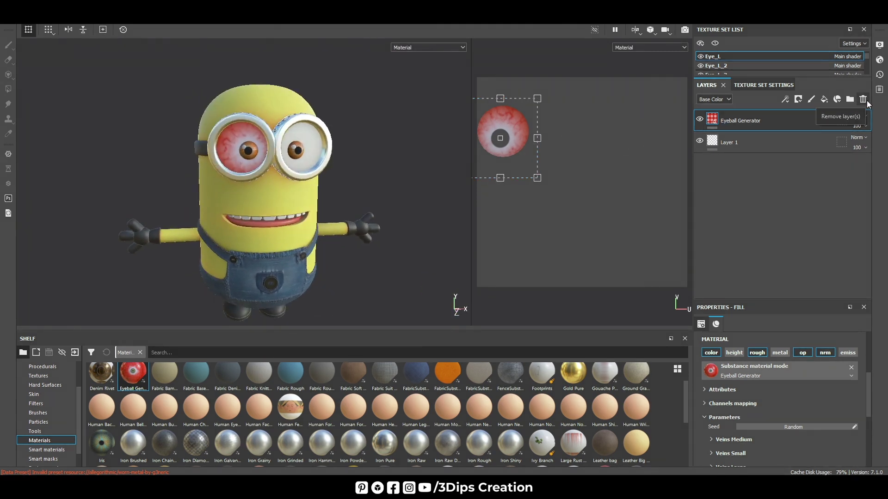
pyautogui.scroll(-2, 776, 390)
pyautogui.scroll(-2, 783, 396)
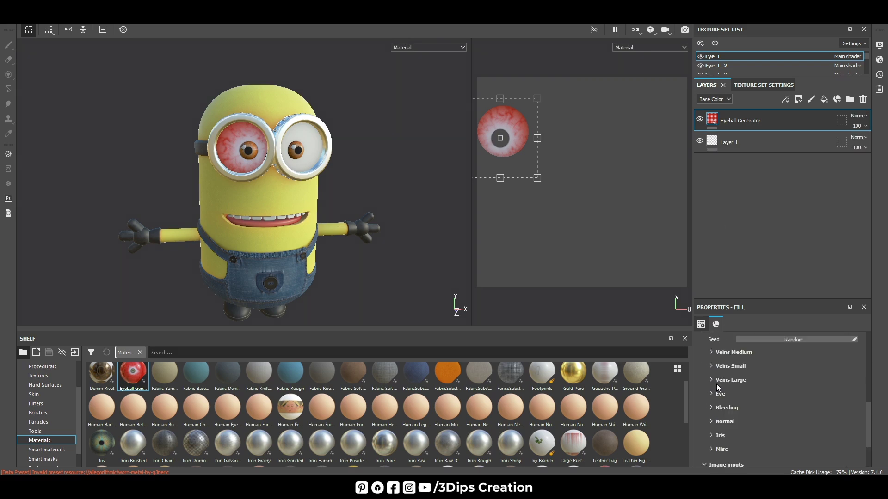
pyautogui.click(710, 379)
pyautogui.click(711, 365)
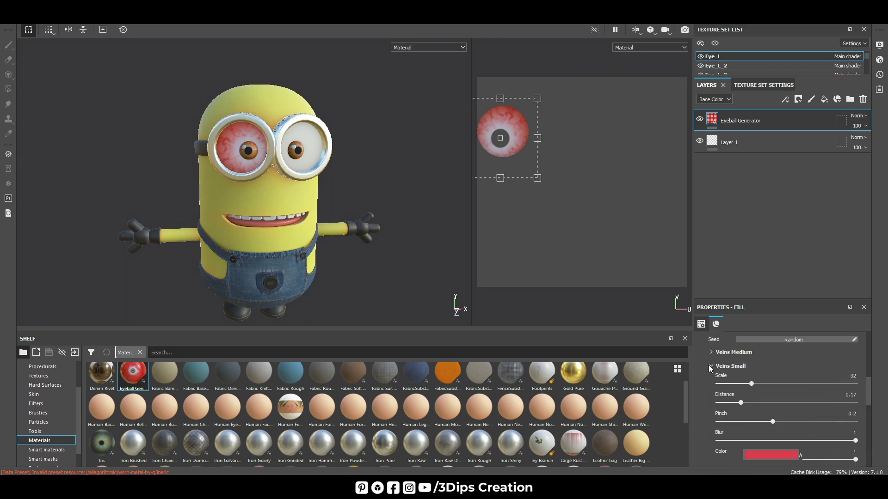
pyautogui.scroll(-1, 782, 448)
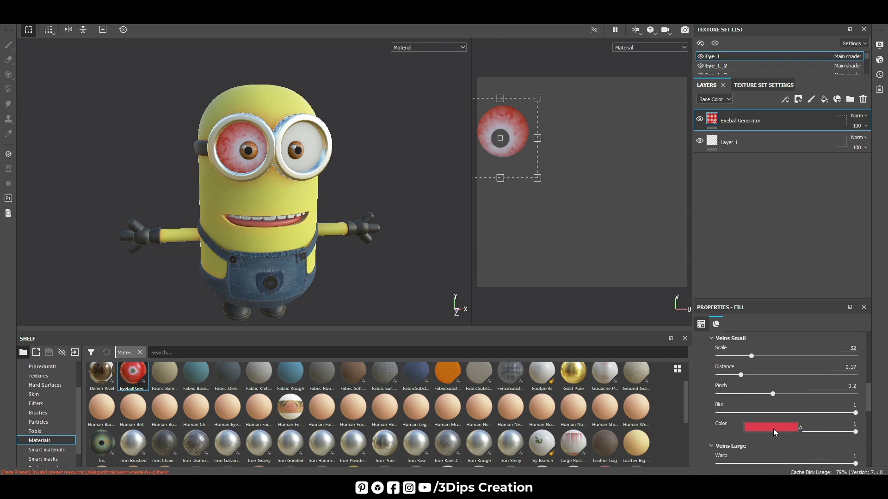
pyautogui.click(774, 432)
pyautogui.click(857, 406)
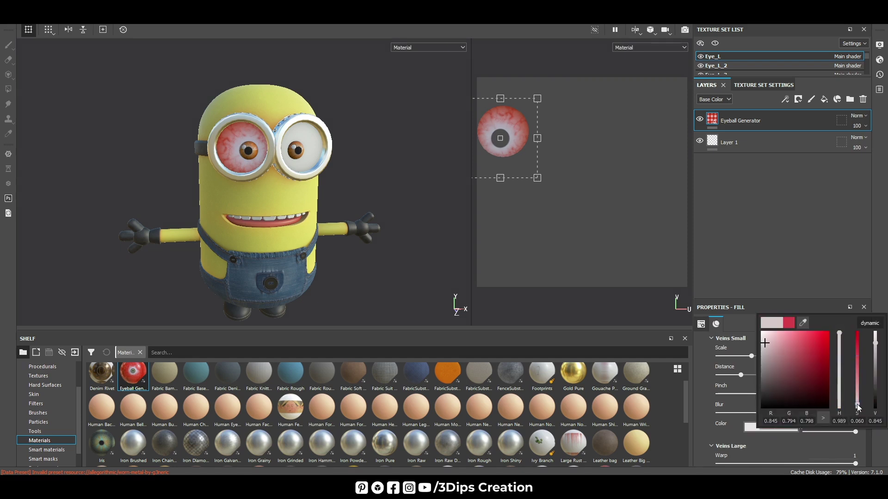
# Turn the large vein colour grey
pyautogui.scroll(-2, 739, 407)
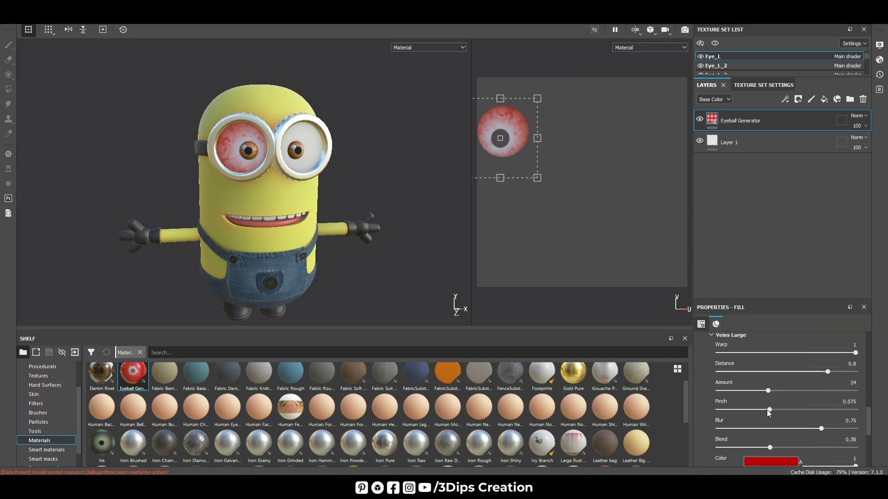
pyautogui.scroll(-3, 758, 393)
pyautogui.click(767, 378)
pyautogui.click(858, 473)
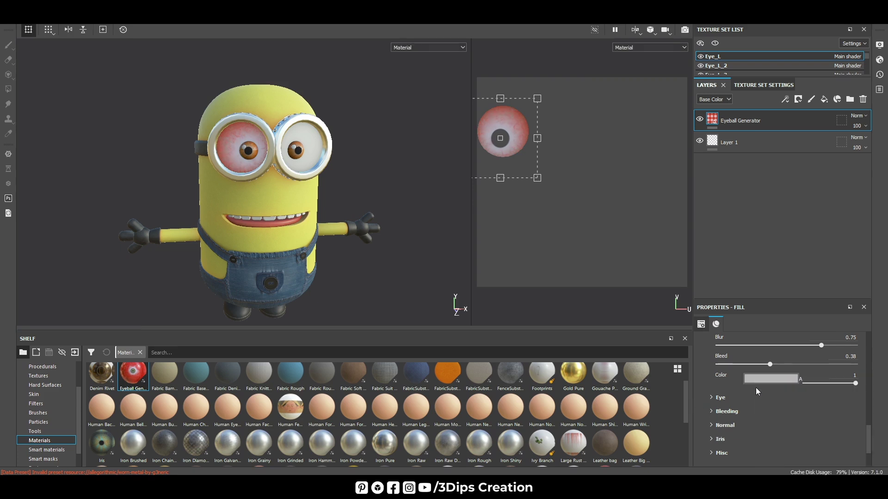
# Desaturate the medium vein colour to near white with a touch of pink
pyautogui.scroll(-2, 760, 392)
pyautogui.scroll(5, 760, 392)
pyautogui.scroll(5, 760, 392)
pyautogui.scroll(2, 760, 392)
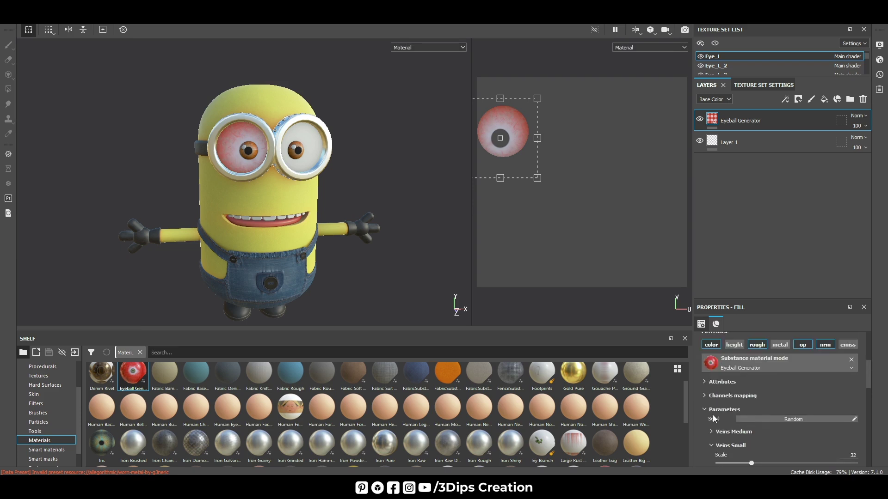
pyautogui.click(712, 431)
pyautogui.scroll(-3, 834, 375)
pyautogui.click(791, 365)
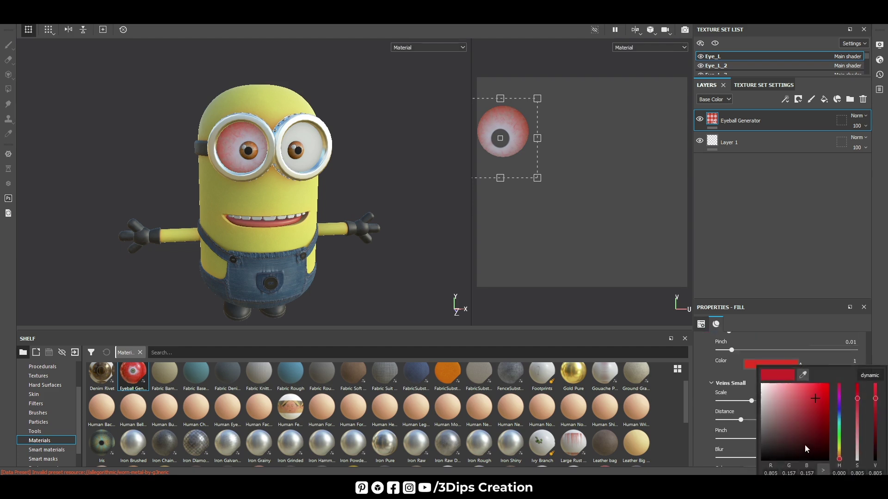
pyautogui.click(857, 457)
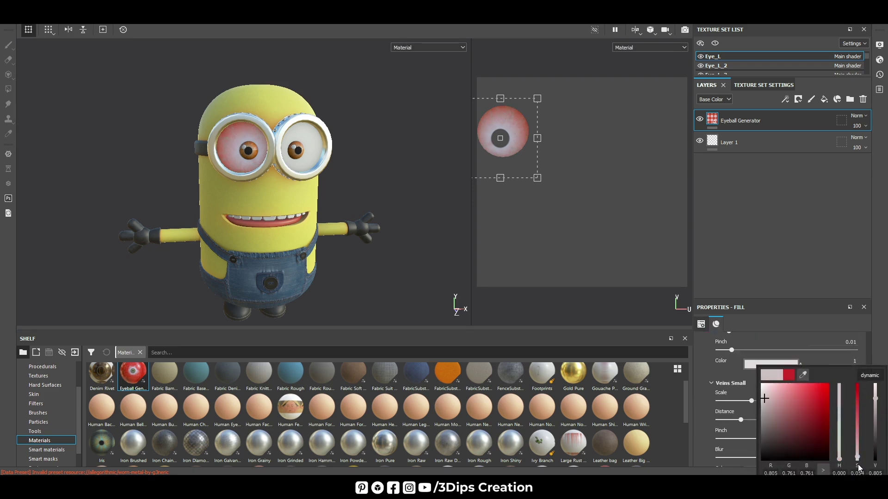
pyautogui.moveTo(857, 459); pyautogui.dragTo(876, 422)
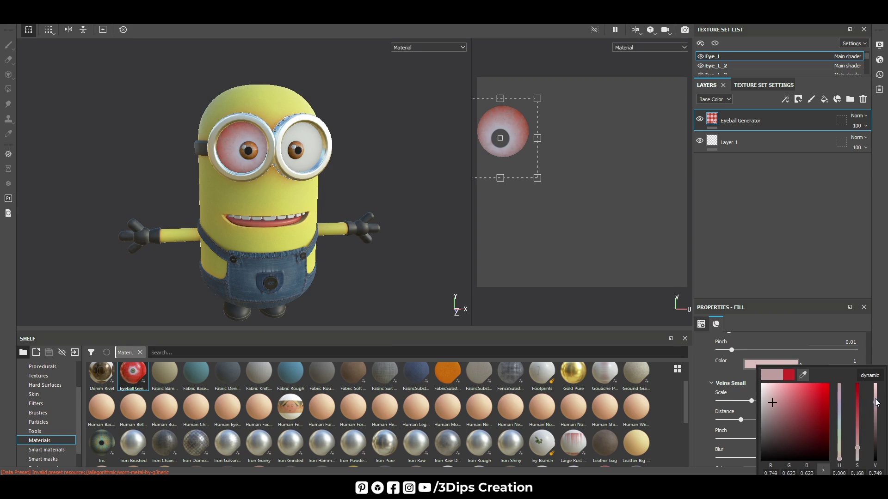
# Expand the Eye settings section of the Eyeball Generator
pyautogui.scroll(-3, 807, 386)
pyautogui.scroll(-3, 790, 383)
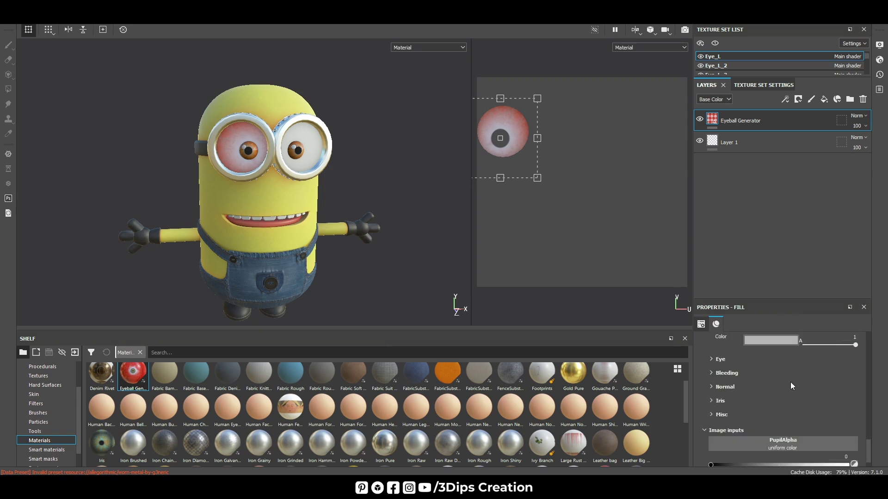
pyautogui.scroll(-2, 789, 382)
pyautogui.click(715, 339)
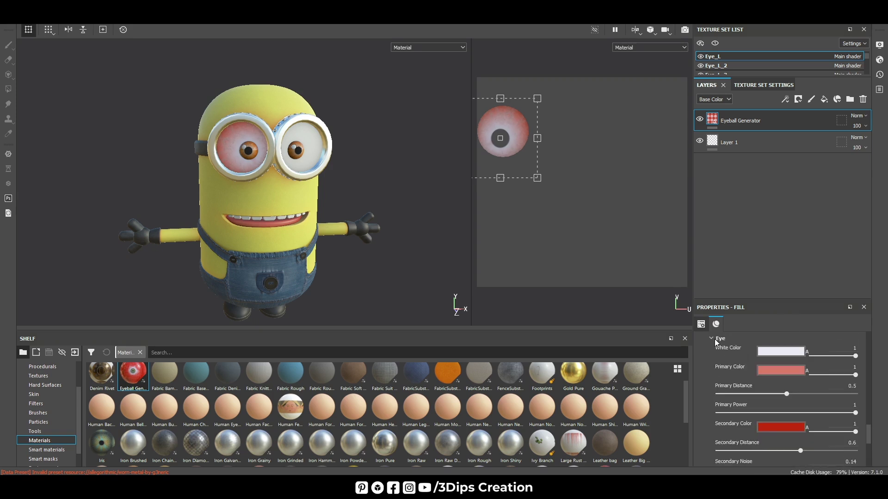
# Make the eye's Primary Color much paler and check it on the minion
pyautogui.click(763, 371)
pyautogui.click(857, 454)
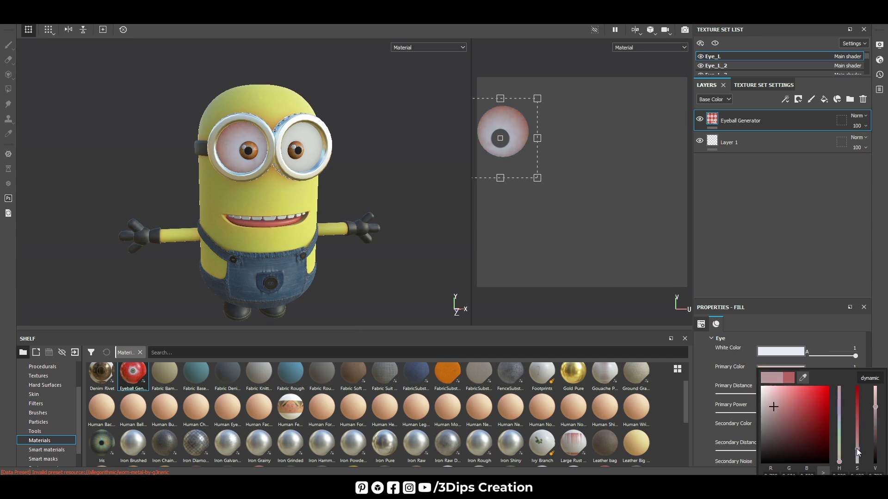
pyautogui.moveTo(422, 233)
pyautogui.keyDown('alt'); pyautogui.mouseDown()
pyautogui.moveTo(376, 139)
pyautogui.moveTo(362, 150)
pyautogui.mouseUp(); pyautogui.keyUp('alt')
pyautogui.scroll(2, 248, 143)
pyautogui.scroll(3, 241, 128)
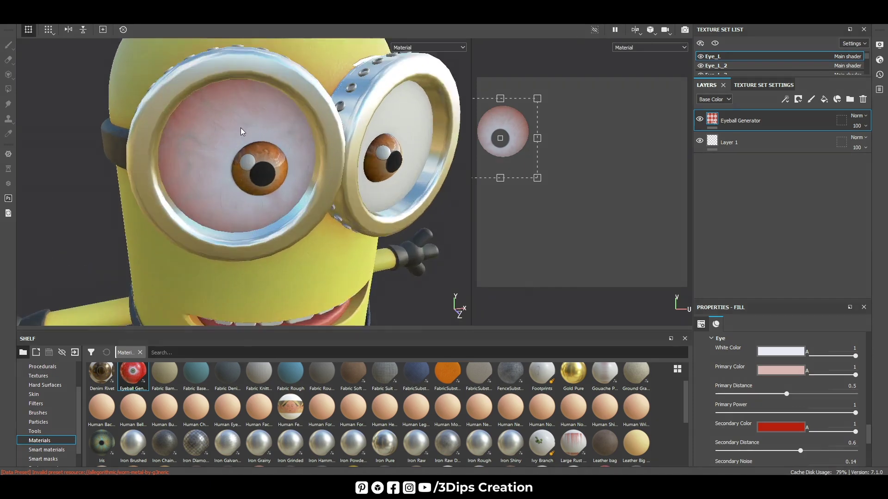
pyautogui.scroll(3, 234, 124)
pyautogui.scroll(2, 233, 125)
pyautogui.keyDown('alt'); pyautogui.moveTo(233, 125); pyautogui.dragTo(268, 131); pyautogui.keyUp('alt')
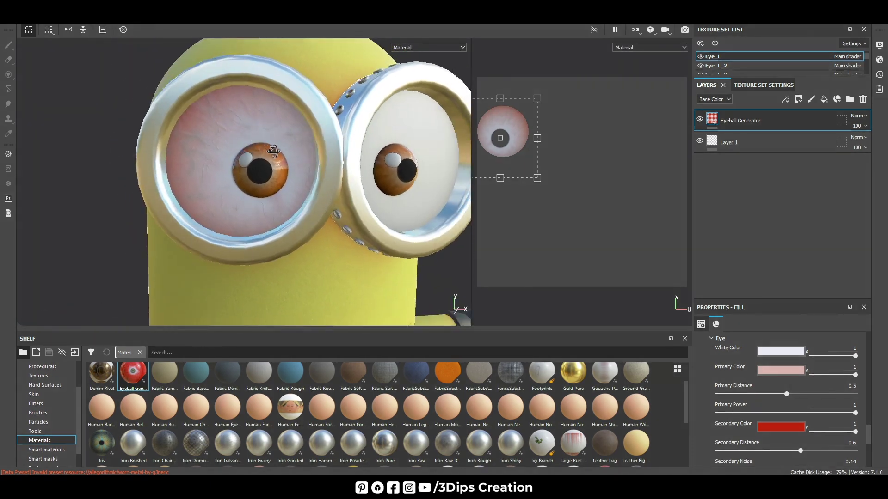
# Set Secondary Color to pale pink and Primary Color to almost white with slight pink
pyautogui.click(780, 429)
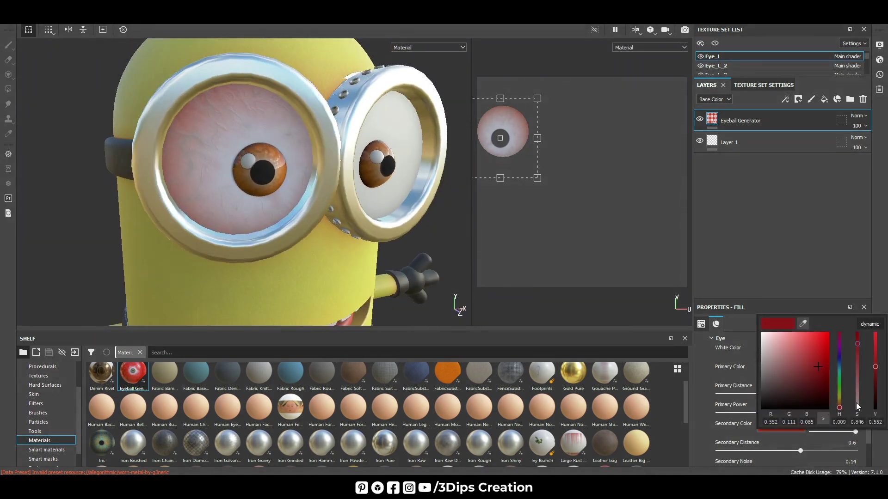
pyautogui.moveTo(856, 404); pyautogui.dragTo(855, 376)
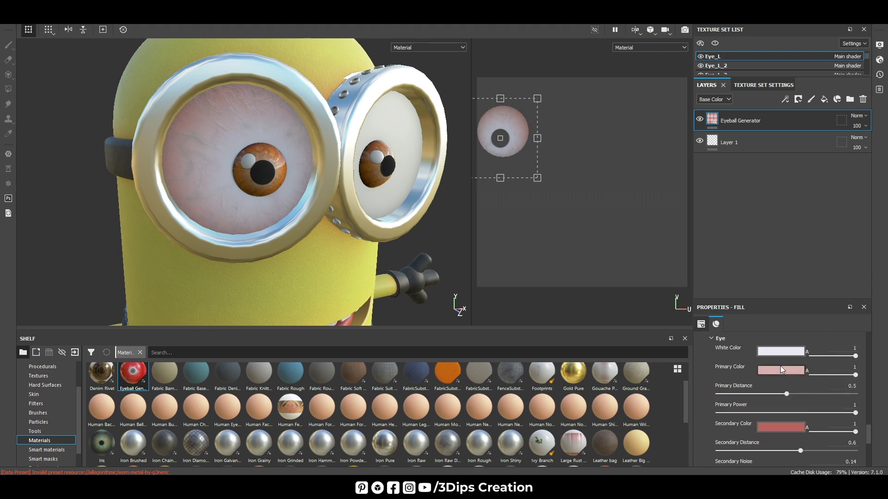
pyautogui.click(781, 365)
pyautogui.click(854, 459)
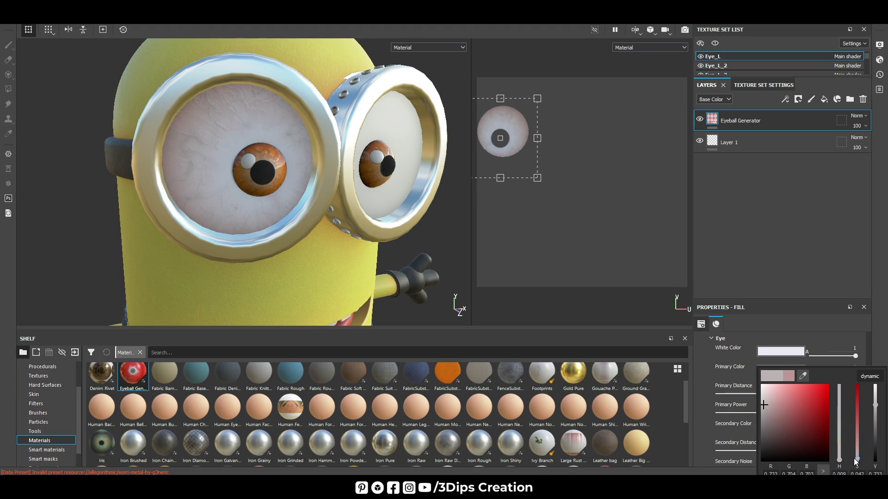
pyautogui.moveTo(855, 459); pyautogui.dragTo(856, 447)
pyautogui.click(430, 286)
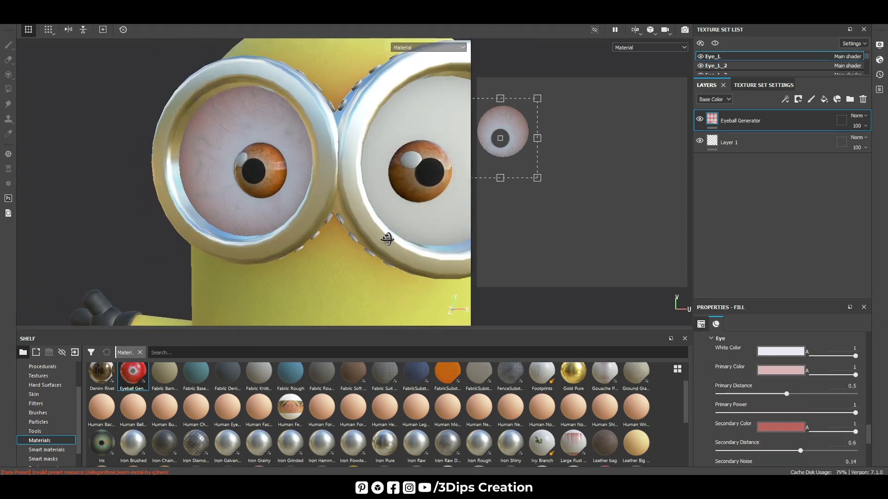
pyautogui.scroll(-3, 386, 234)
pyautogui.scroll(-4, 324, 208)
pyautogui.press('f')
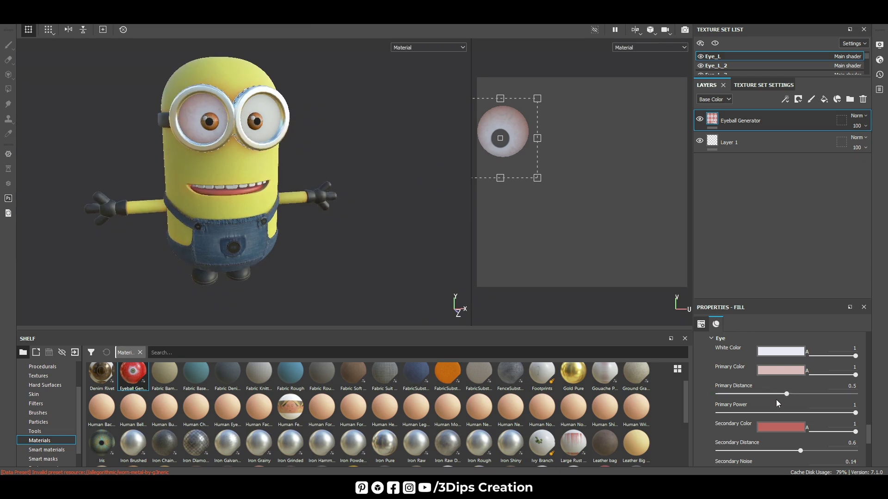
# Deepen the Secondary Color to a stronger red and raise the Primary Color's saturation
pyautogui.click(784, 429)
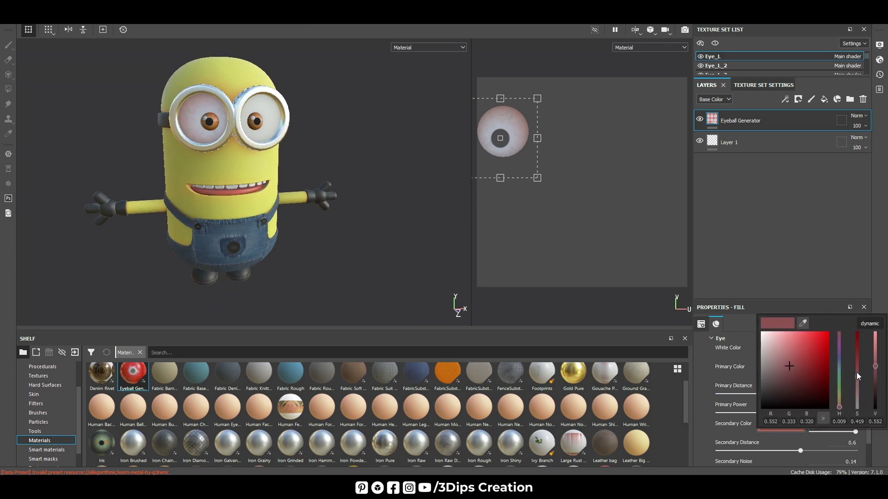
pyautogui.moveTo(857, 372); pyautogui.dragTo(853, 352)
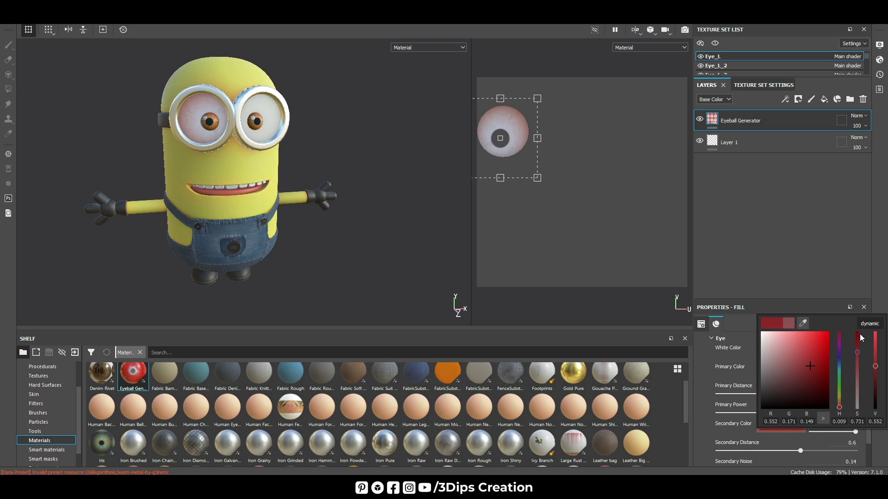
pyautogui.click(786, 368)
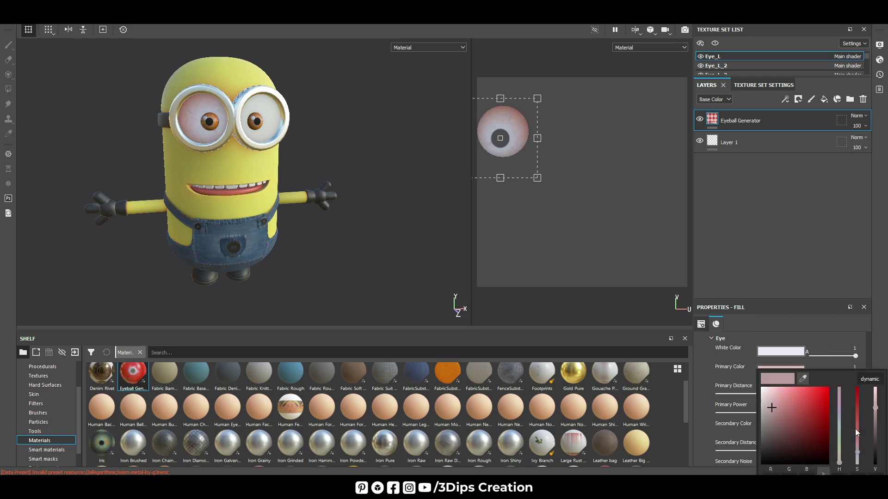
pyautogui.click(856, 438)
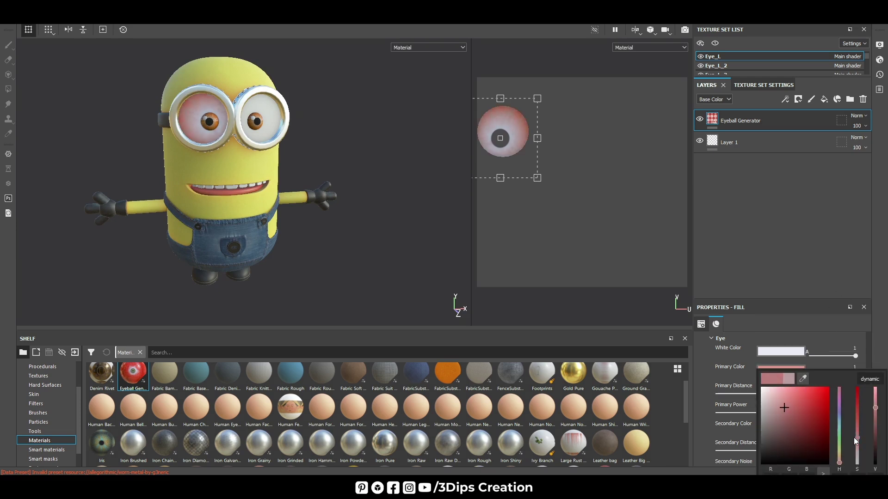
pyautogui.scroll(-5, 836, 415)
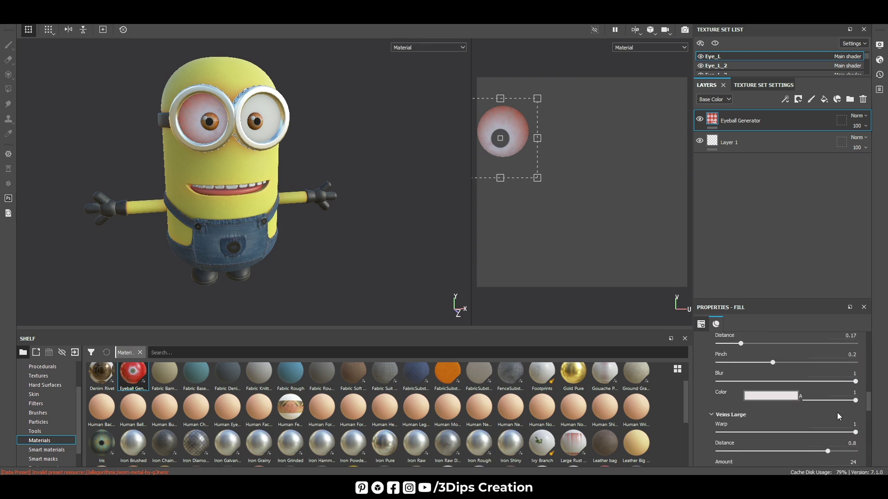
# Make the small vein colour pink again and another vein colour a stronger pink
pyautogui.click(759, 396)
pyautogui.moveTo(856, 371)
pyautogui.mouseDown()
pyautogui.moveTo(856, 340)
pyautogui.moveTo(856, 359)
pyautogui.mouseUp()
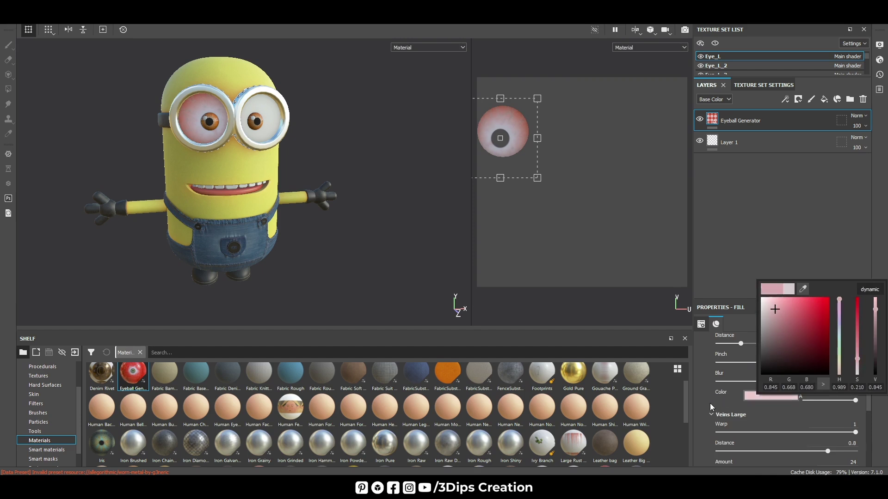
pyautogui.scroll(-5, 803, 390)
pyautogui.click(775, 371)
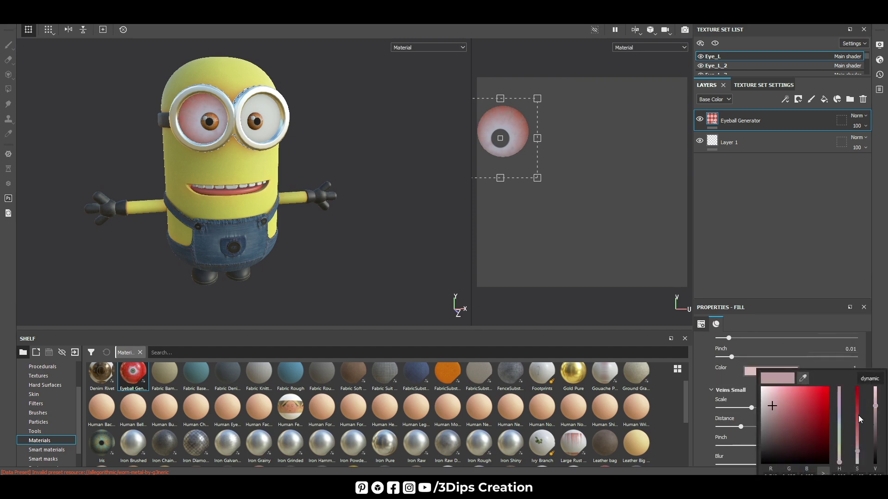
pyautogui.moveTo(855, 415)
pyautogui.mouseDown()
pyautogui.moveTo(855, 444)
pyautogui.moveTo(854, 423)
pyautogui.mouseUp()
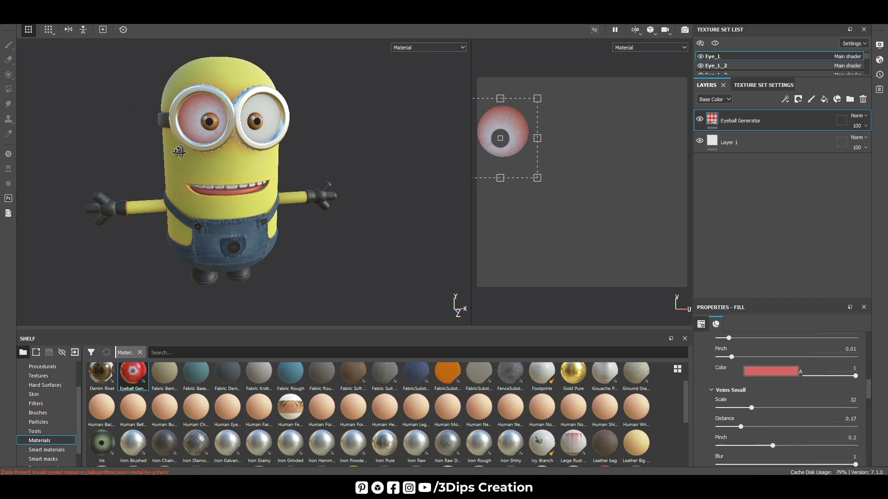
# Zoom in on the eyes and try red for the small veins, then revert to light pink
pyautogui.scroll(2, 185, 157)
pyautogui.scroll(2, 231, 185)
pyautogui.scroll(2, 283, 207)
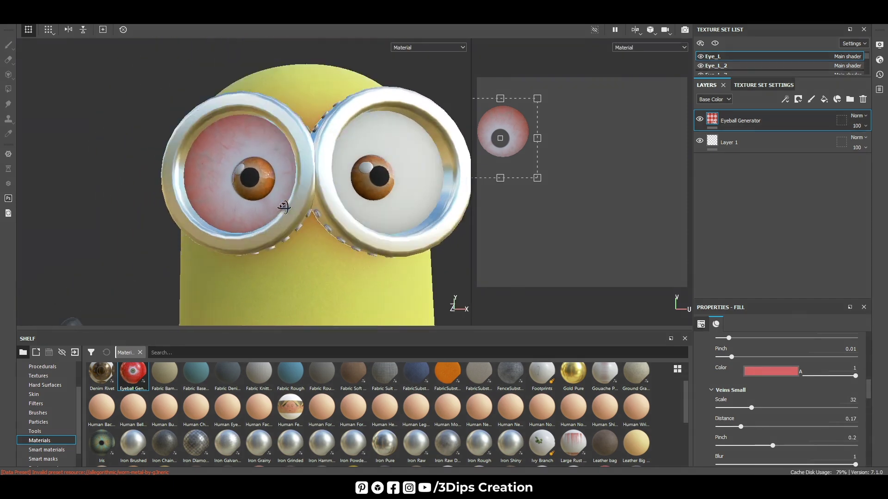
pyautogui.keyDown('alt'); pyautogui.moveTo(283, 206); pyautogui.dragTo(259, 208); pyautogui.keyUp('alt')
pyautogui.scroll(-2, 826, 398)
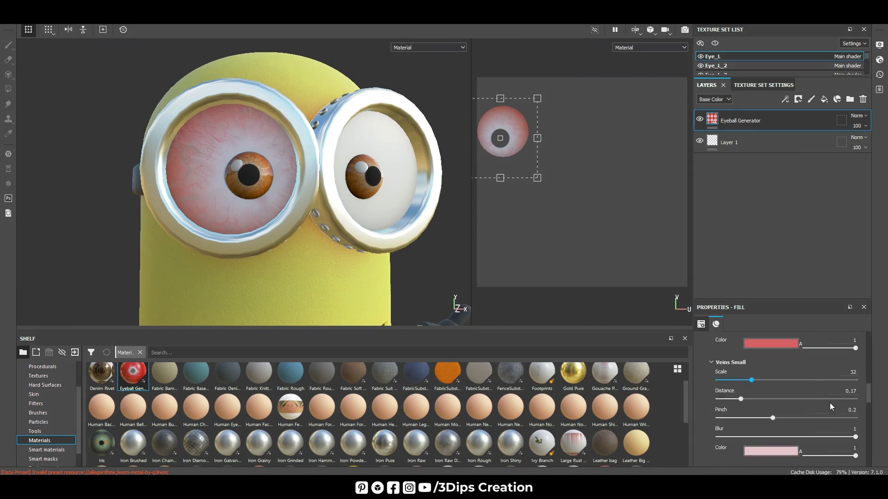
pyautogui.scroll(-3, 829, 403)
pyautogui.click(761, 367)
pyautogui.click(824, 393)
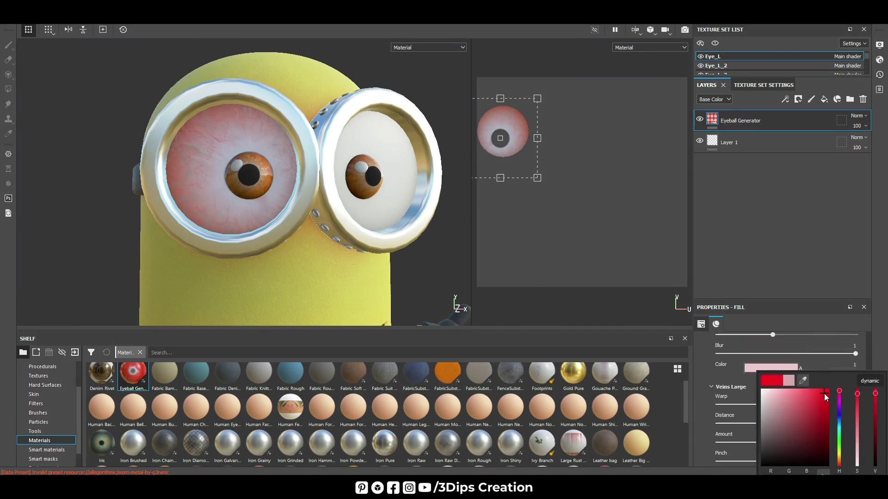
pyautogui.hotkey('ctrl', 'z')
# Tint the large vein colour red
pyautogui.scroll(-2, 787, 438)
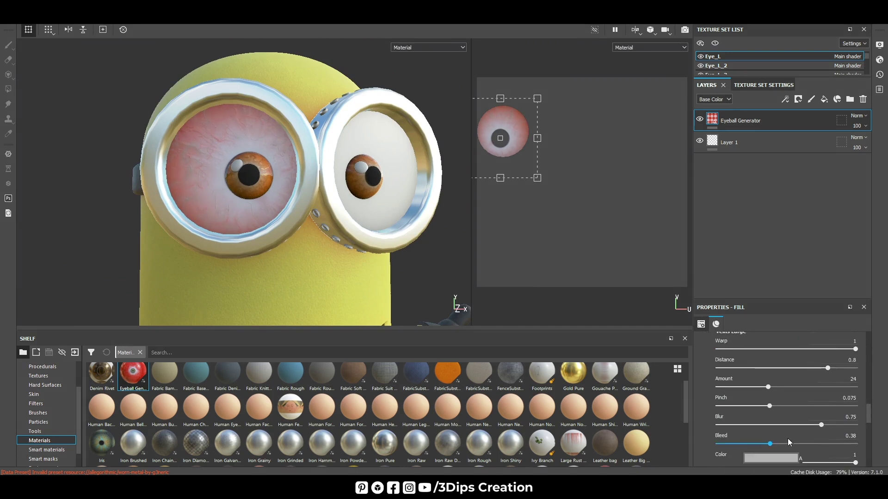
pyautogui.scroll(-2, 787, 438)
pyautogui.click(768, 343)
pyautogui.click(814, 381)
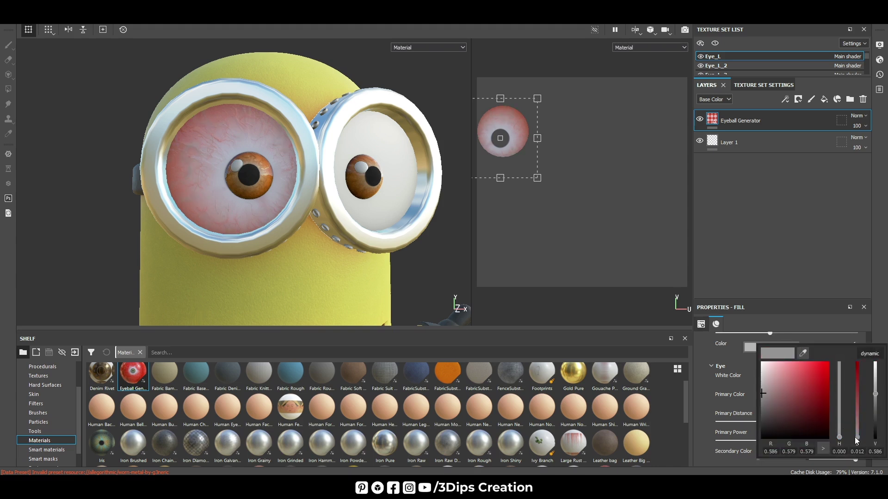
# Tone the large vein colour down to a muted pink and view the minion from a new angle
pyautogui.moveTo(855, 436); pyautogui.dragTo(856, 412)
pyautogui.keyDown('alt'); pyautogui.moveTo(315, 231); pyautogui.dragTo(356, 236); pyautogui.keyUp('alt')
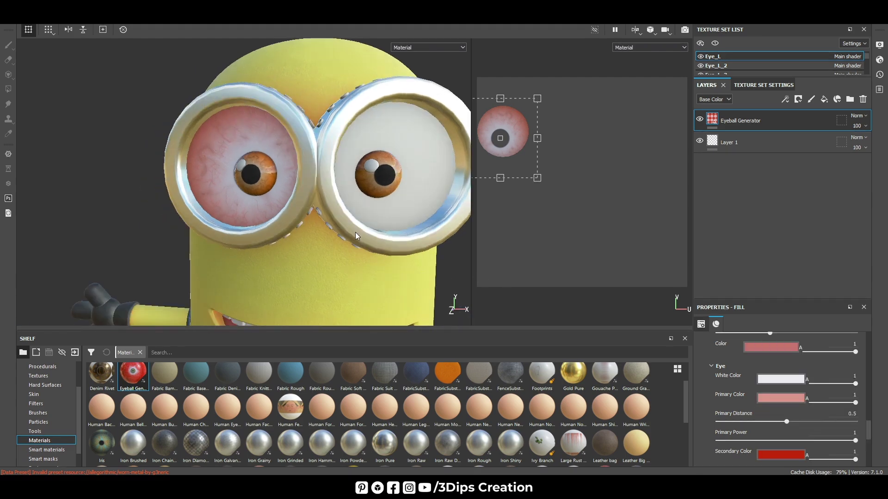
pyautogui.scroll(-2, 323, 204)
pyautogui.scroll(-5, 316, 194)
pyautogui.keyDown('alt'); pyautogui.moveTo(316, 162); pyautogui.dragTo(368, 175); pyautogui.keyUp('alt')
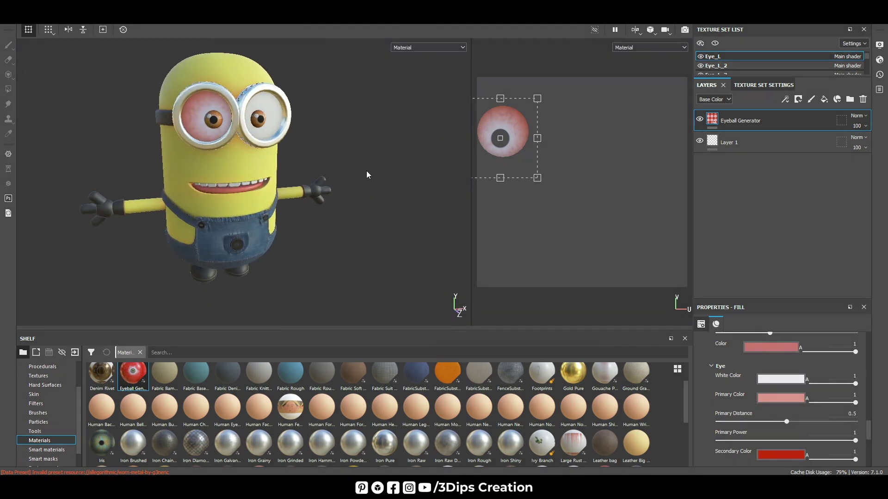
# Lower the eye's Secondary Color saturation to a paler red
pyautogui.click(786, 396)
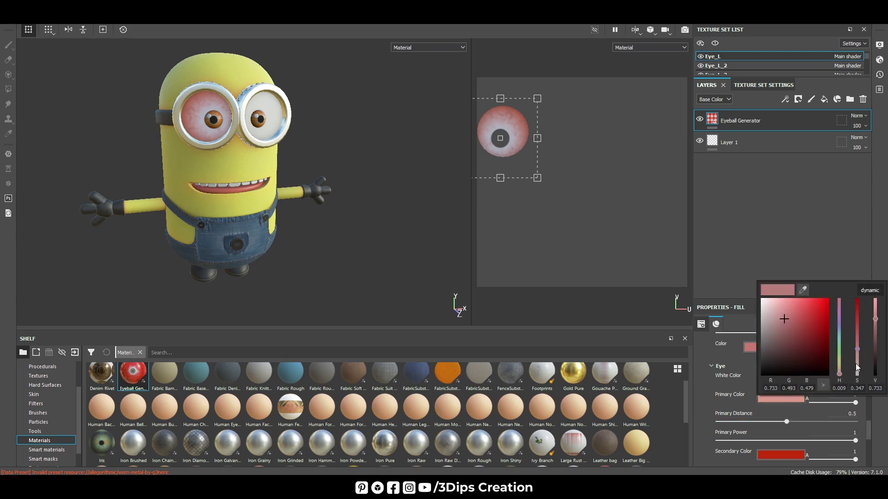
pyautogui.click(791, 456)
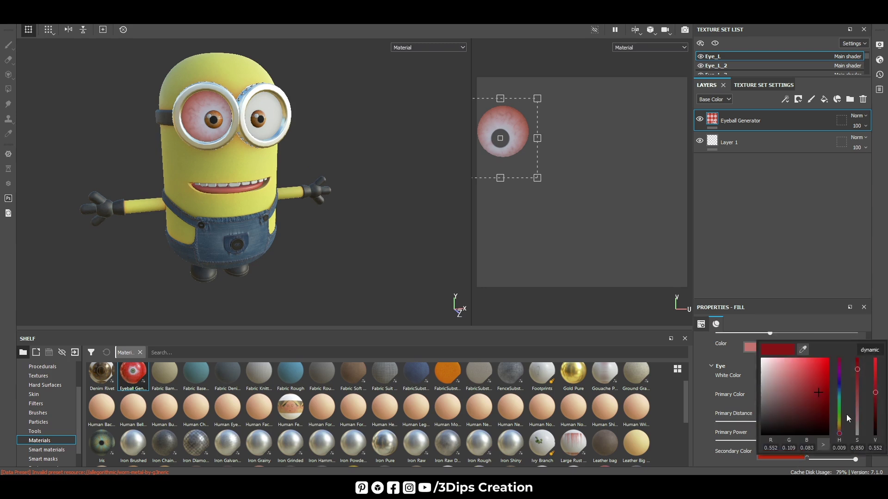
pyautogui.click(856, 394)
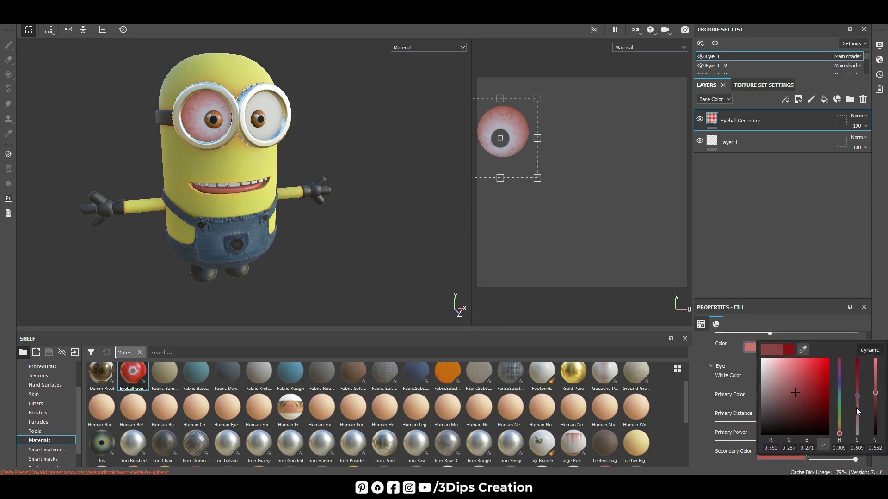
pyautogui.click(856, 407)
pyautogui.click(705, 454)
# Make the Primary Color a paler pink and the Secondary Color paler still
pyautogui.scroll(-3, 745, 422)
pyautogui.scroll(-3, 745, 421)
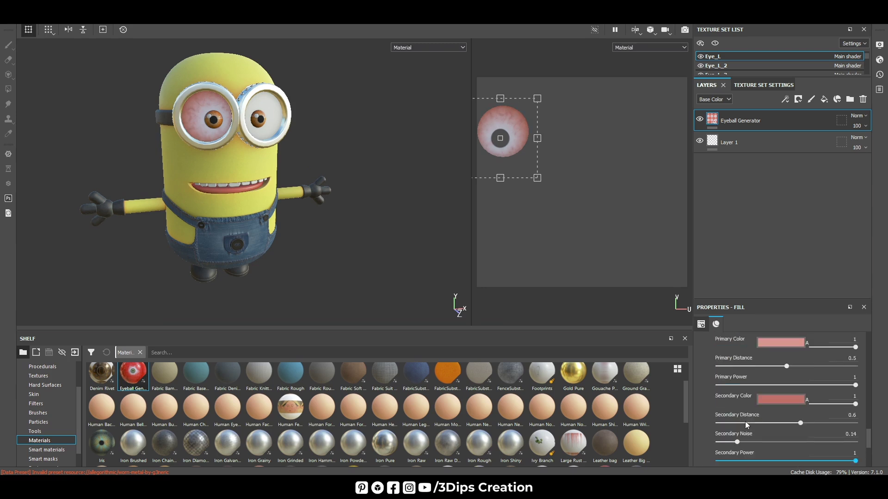
pyautogui.click(780, 344)
pyautogui.click(856, 428)
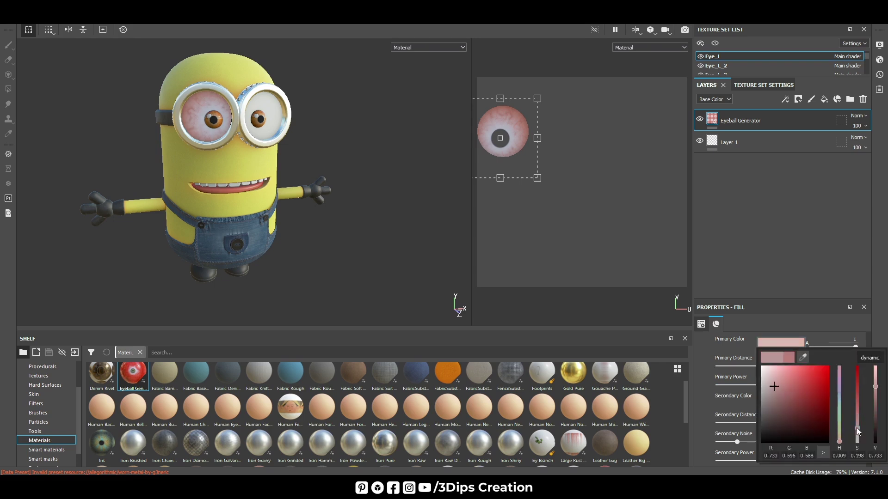
pyautogui.click(737, 407)
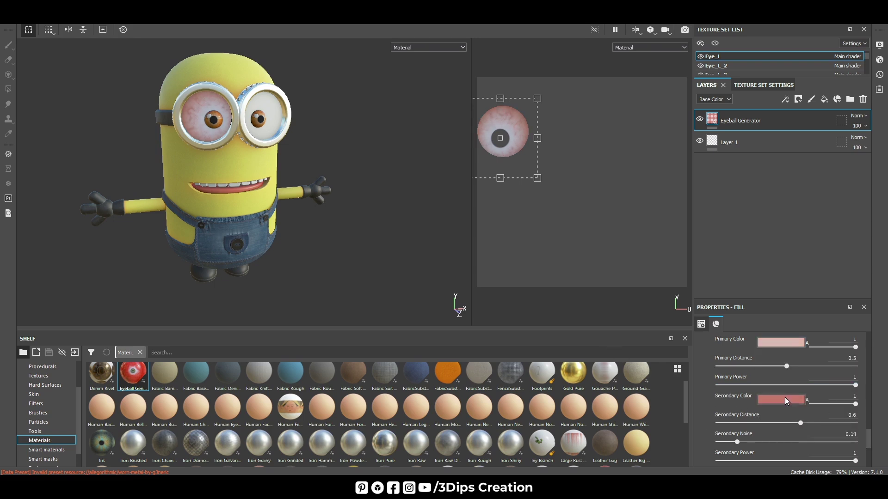
pyautogui.click(784, 398)
pyautogui.moveTo(858, 366); pyautogui.dragTo(858, 359)
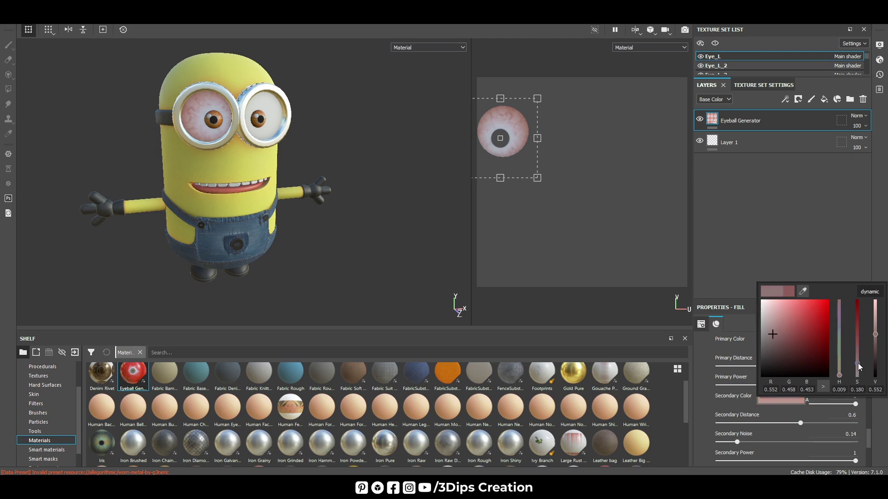
# Make the large and small vein colours paler pink
pyautogui.click(694, 392)
pyautogui.scroll(3, 759, 392)
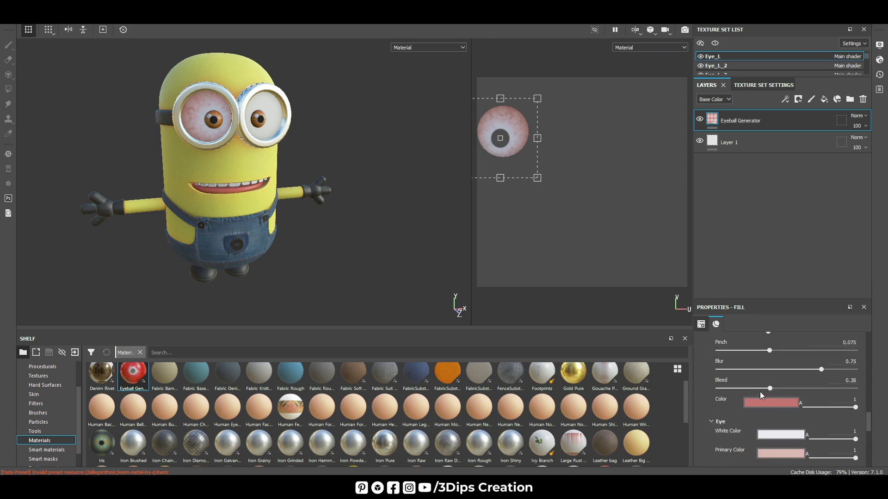
pyautogui.click(770, 403)
pyautogui.moveTo(856, 367); pyautogui.dragTo(854, 370)
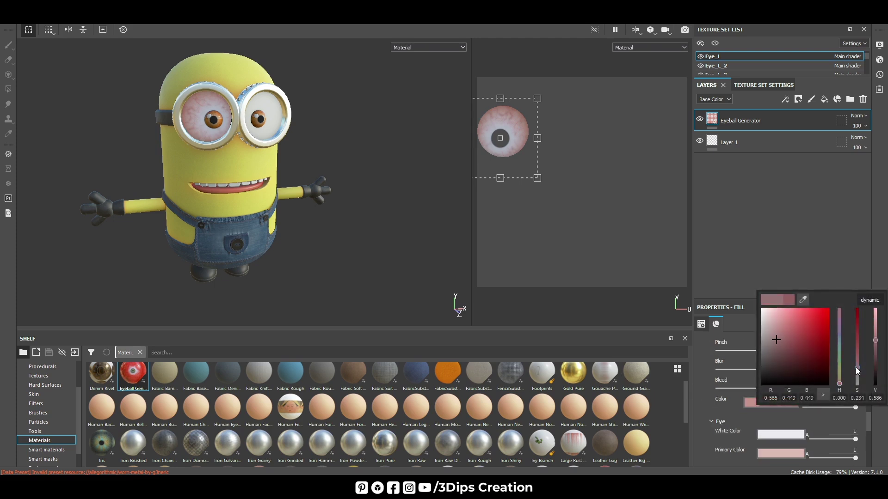
pyautogui.click(697, 357)
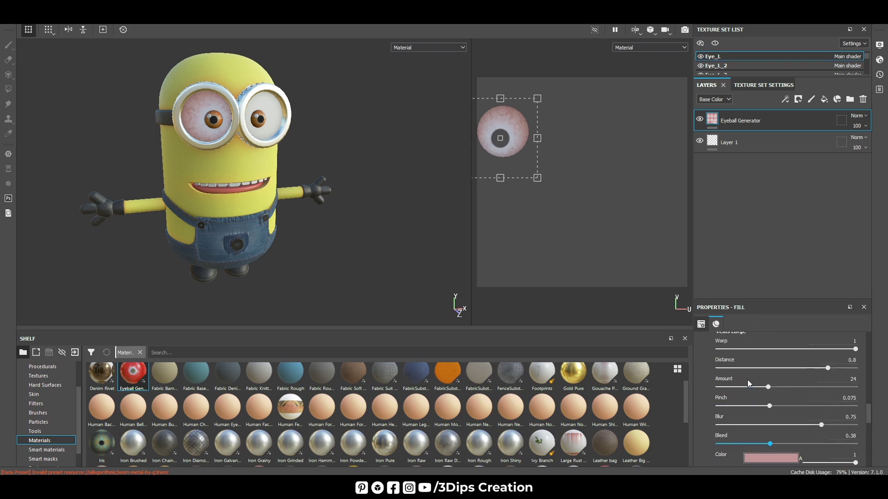
pyautogui.scroll(3, 747, 380)
pyautogui.click(763, 396)
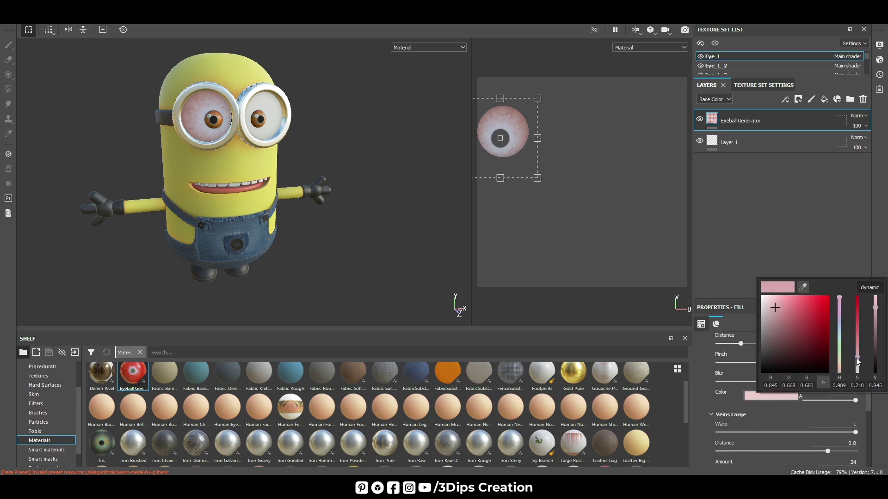
pyautogui.moveTo(856, 358); pyautogui.dragTo(859, 366)
pyautogui.click(678, 325)
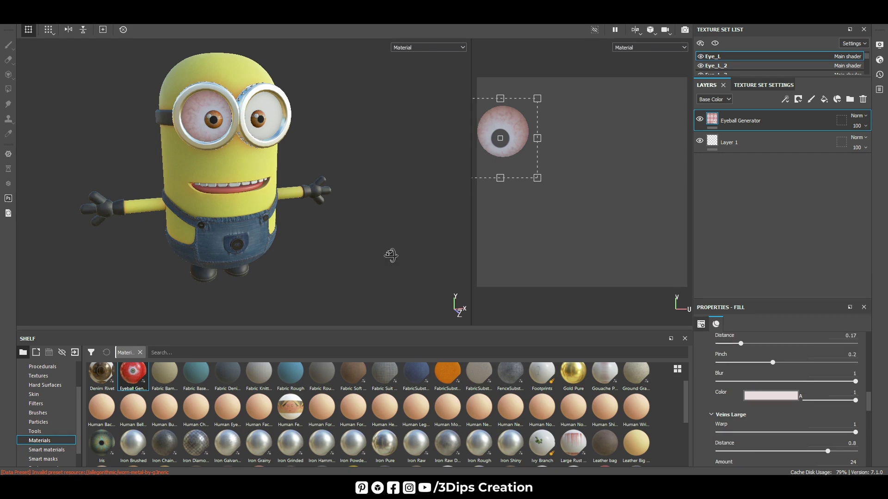
# Zoom in on the left eye and make another vein colour a paler pink
pyautogui.keyDown('alt'); pyautogui.moveTo(390, 253); pyautogui.dragTo(314, 301); pyautogui.keyUp('alt')
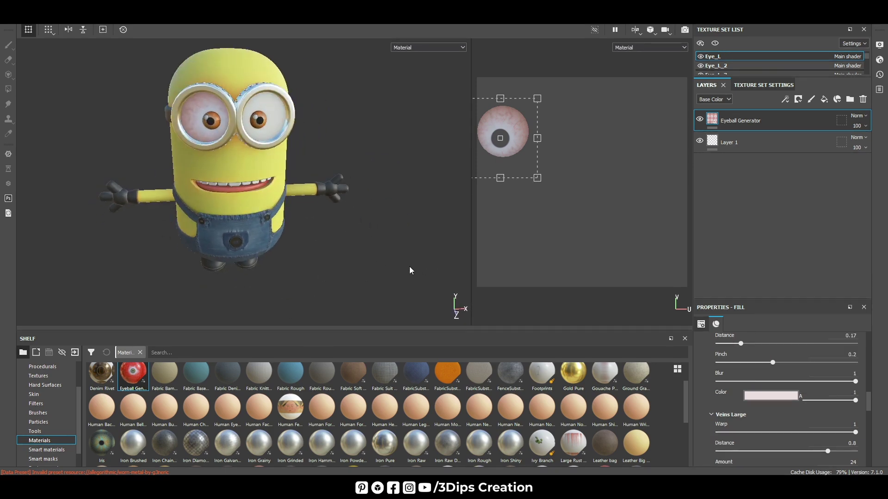
pyautogui.keyDown('alt'); pyautogui.moveTo(410, 271); pyautogui.dragTo(486, 336, button='right'); pyautogui.keyUp('alt')
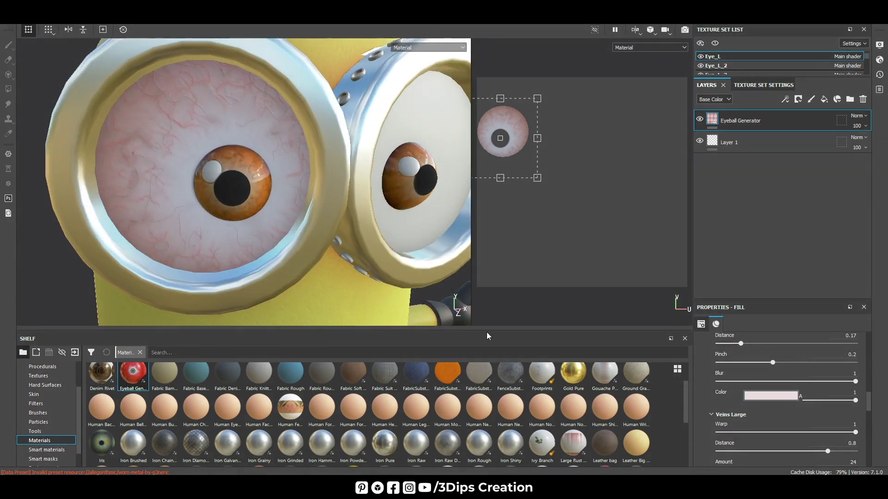
pyautogui.scroll(-5, 708, 399)
pyautogui.scroll(1, 708, 398)
pyautogui.click(770, 372)
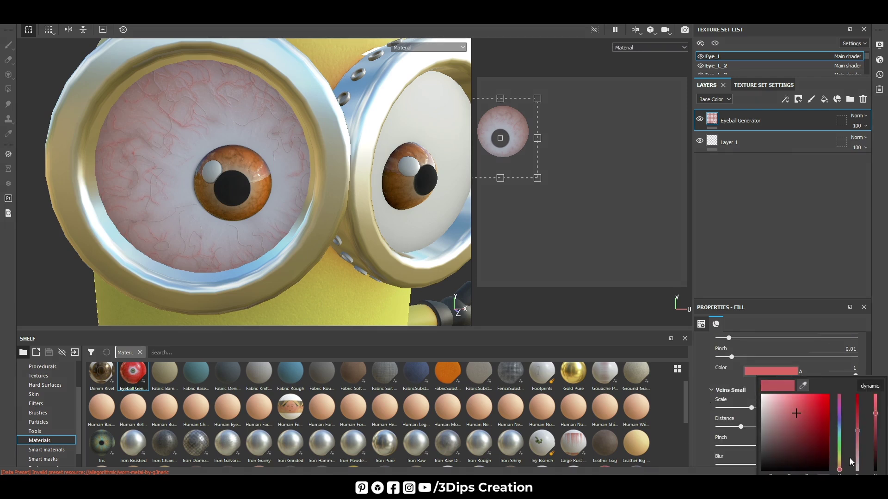
pyautogui.moveTo(856, 446); pyautogui.dragTo(858, 455)
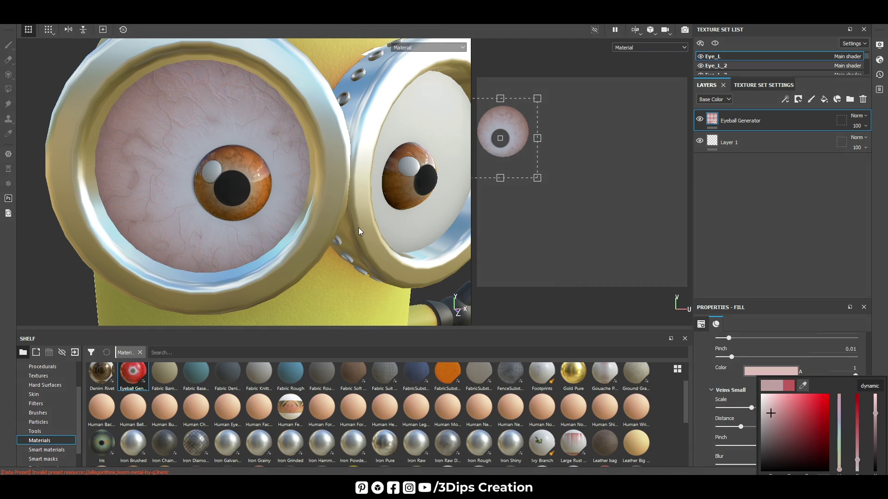
pyautogui.click(117, 250)
# Frame the whole minion and brighten the large vein colour
pyautogui.press('f')
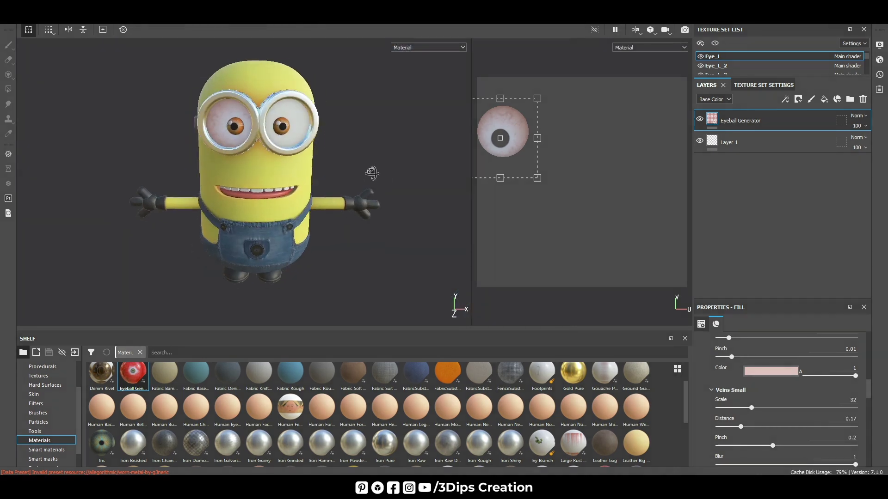
pyautogui.scroll(2, 209, 128)
pyautogui.scroll(5, 782, 407)
pyautogui.scroll(-5, 782, 407)
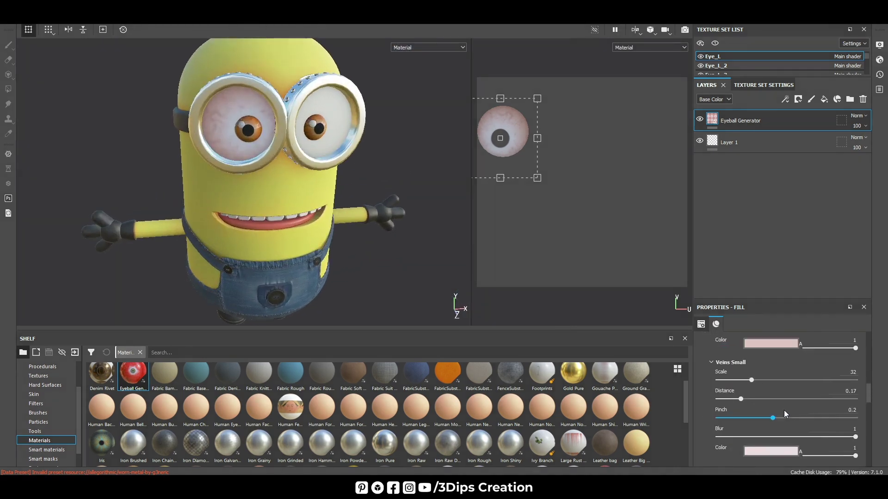
pyautogui.scroll(-2, 783, 410)
pyautogui.scroll(-2, 781, 414)
pyautogui.click(759, 378)
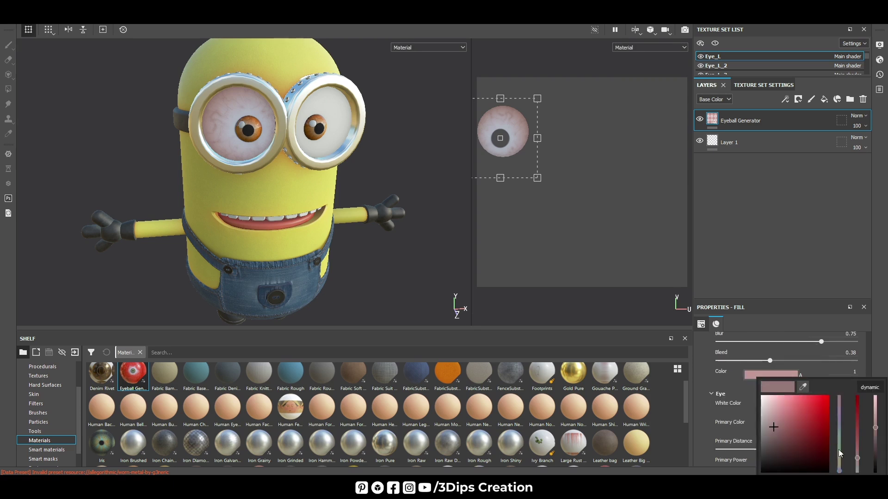
pyautogui.moveTo(874, 425); pyautogui.dragTo(876, 422)
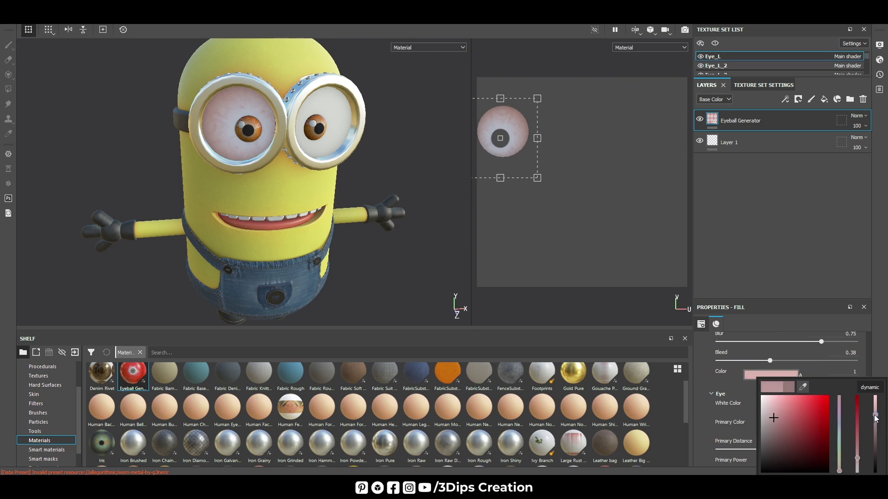
pyautogui.moveTo(876, 422); pyautogui.dragTo(875, 414)
pyautogui.click(735, 411)
# Brighten the eyeball's base colour and view the minion from the front
pyautogui.click(787, 428)
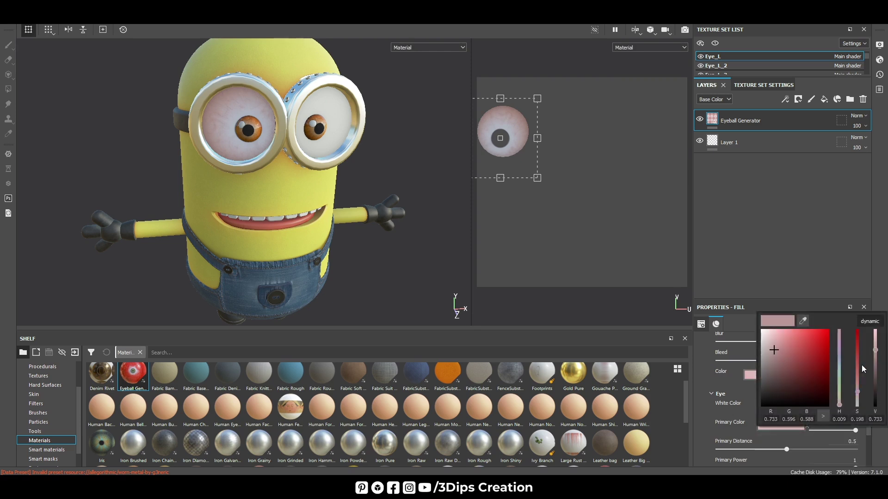
pyautogui.click(764, 379)
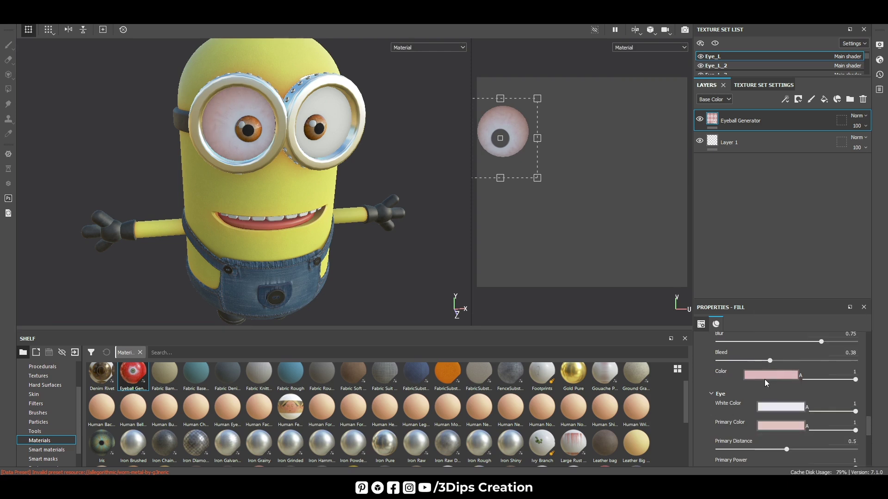
pyautogui.click(875, 406)
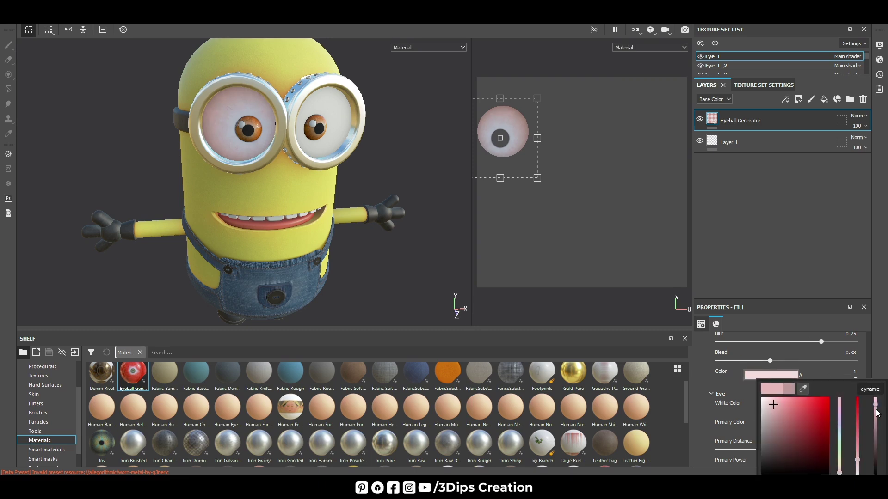
pyautogui.click(388, 166)
pyautogui.keyDown('alt'); pyautogui.moveTo(401, 171); pyautogui.dragTo(378, 166); pyautogui.keyUp('alt')
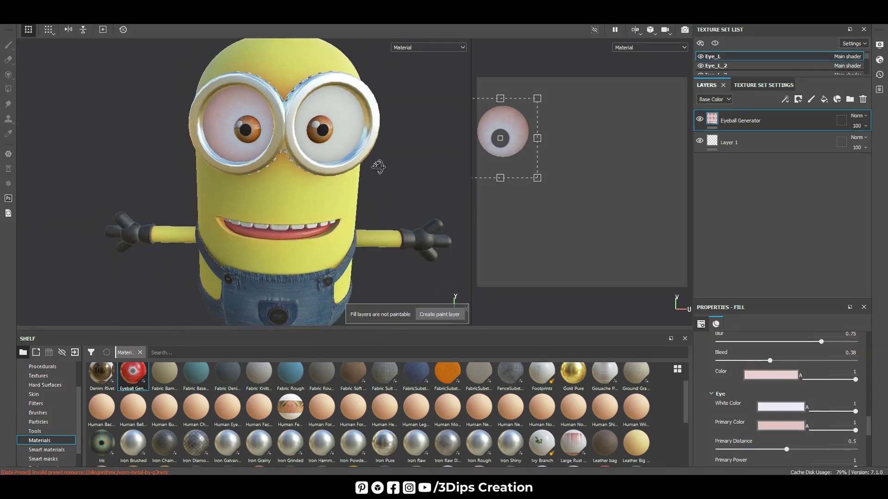
# Copy the Eyeball Generator layer onto the Eye_R texture set and shift its projection up past the dark spot
pyautogui.rightClick(811, 126)
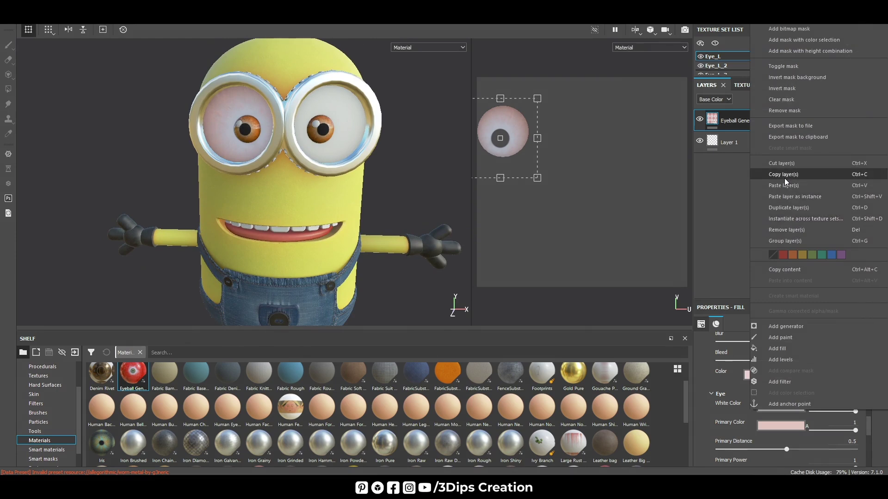
pyautogui.click(784, 179)
pyautogui.rightClick(783, 190)
pyautogui.click(781, 187)
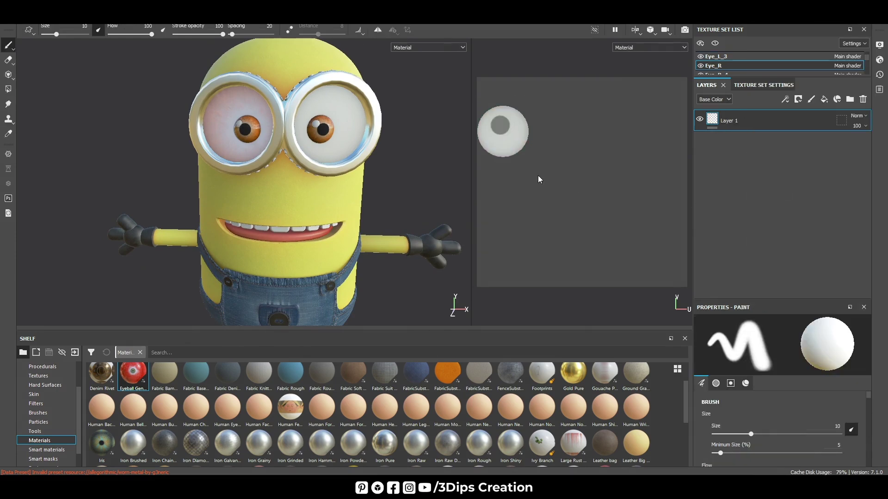
pyautogui.hotkey('ctrl', 'v')
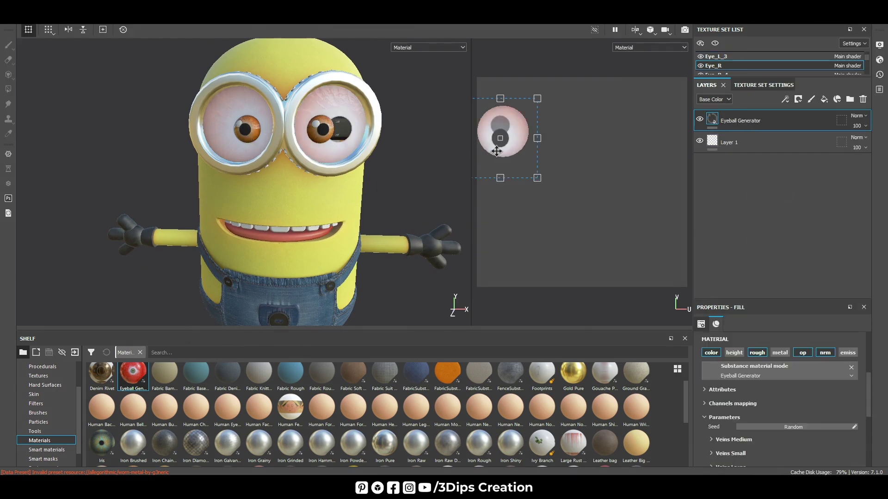
pyautogui.moveTo(498, 150); pyautogui.dragTo(499, 136)
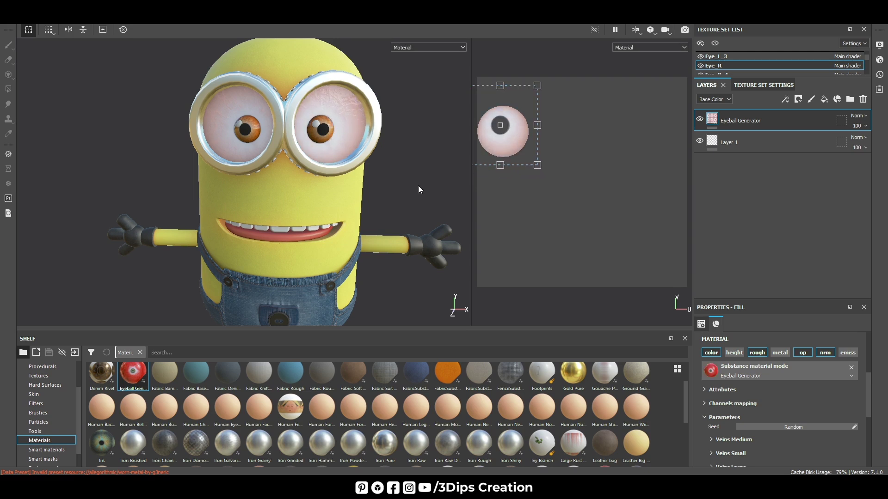
# Widen the 3D view, orbit the minion, and list the Smart materials in the shelf
pyautogui.scroll(-3, 400, 189)
pyautogui.moveTo(374, 184)
pyautogui.keyDown('alt'); pyautogui.mouseDown()
pyautogui.moveTo(344, 159)
pyautogui.moveTo(375, 163)
pyautogui.mouseUp(); pyautogui.keyUp('alt')
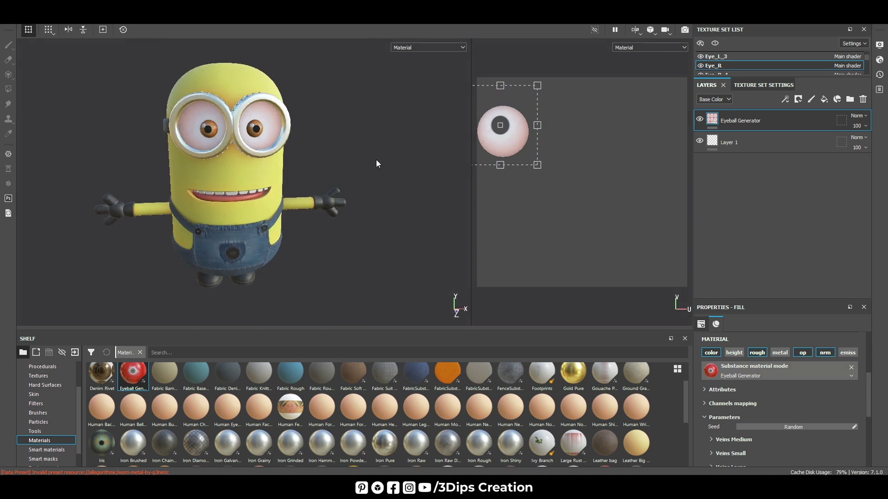
pyautogui.moveTo(473, 217); pyautogui.dragTo(663, 216)
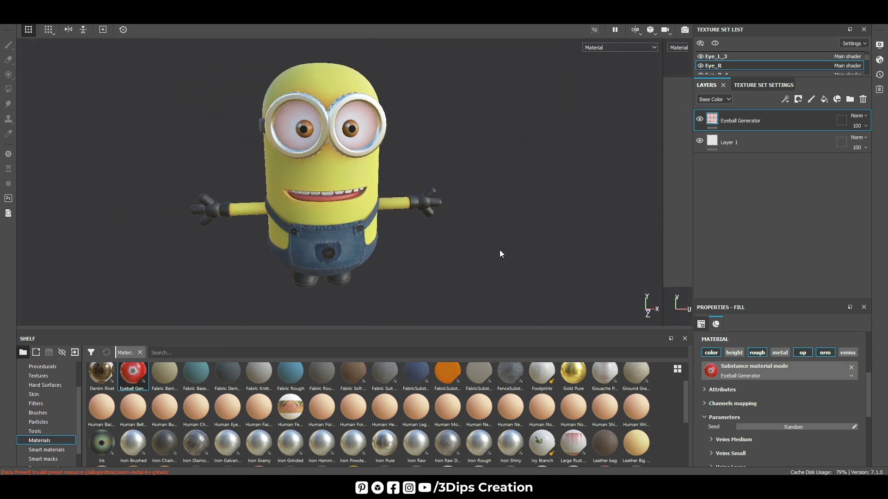
pyautogui.moveTo(501, 251)
pyautogui.keyDown('alt'); pyautogui.mouseDown()
pyautogui.moveTo(280, 259)
pyautogui.moveTo(410, 251)
pyautogui.moveTo(561, 269)
pyautogui.moveTo(564, 301)
pyautogui.moveTo(270, 148)
pyautogui.mouseUp(); pyautogui.keyUp('alt')
pyautogui.scroll(3, 270, 149)
pyautogui.scroll(3, 284, 155)
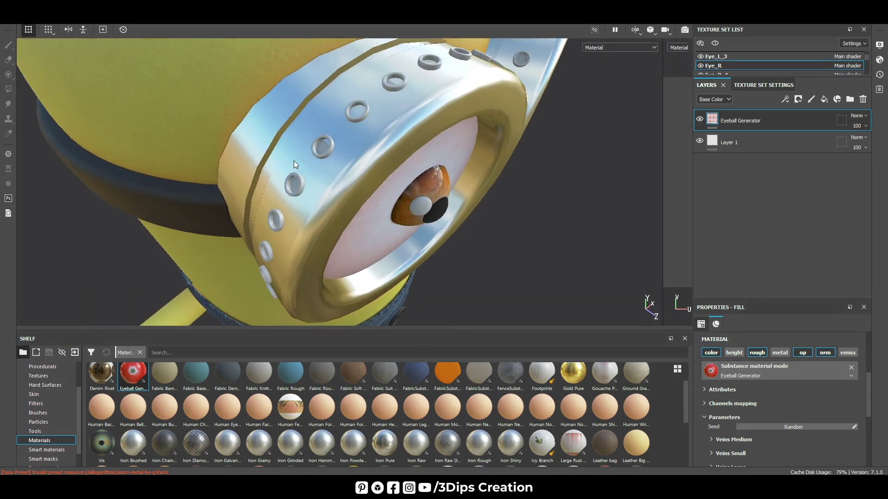
pyautogui.click(47, 450)
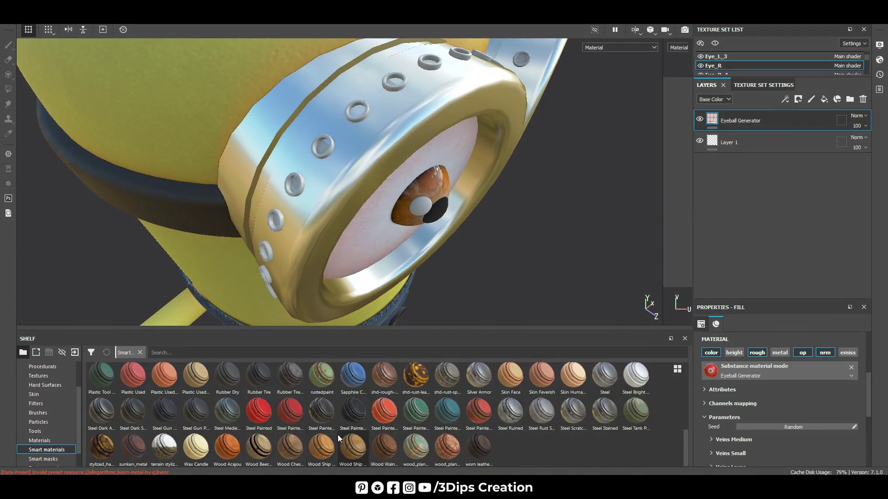
pyautogui.moveTo(385, 442)
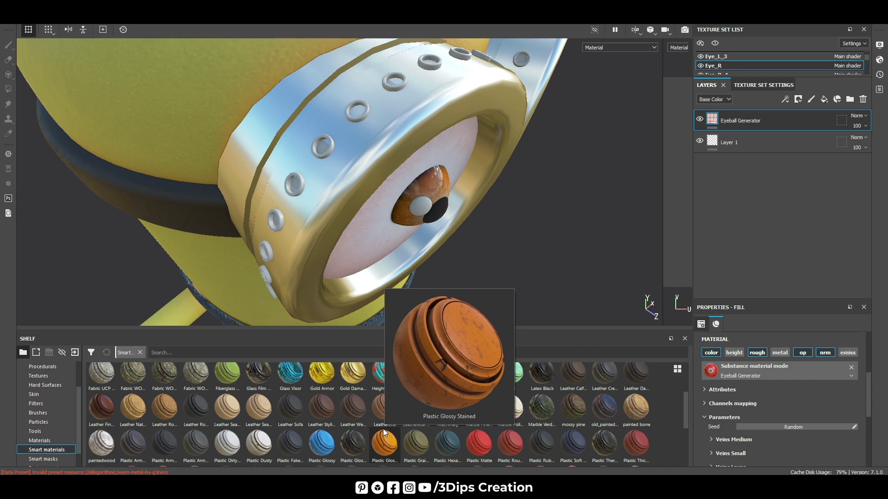
# Try Steel Medieval Stylized and then Silver Armor smart materials on the goggle rim
pyautogui.scroll(-2, 382, 429)
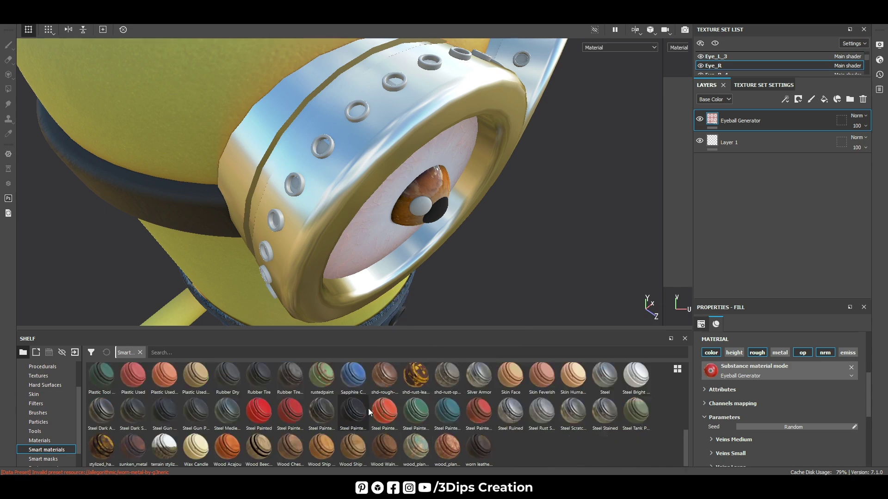
pyautogui.moveTo(226, 412)
pyautogui.mouseDown()
pyautogui.moveTo(278, 217)
pyautogui.moveTo(360, 185)
pyautogui.mouseUp()
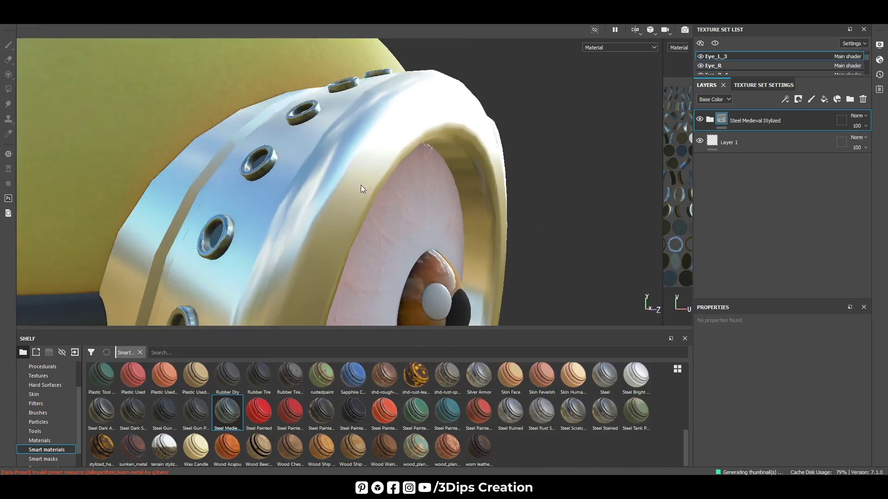
pyautogui.scroll(-5, 361, 185)
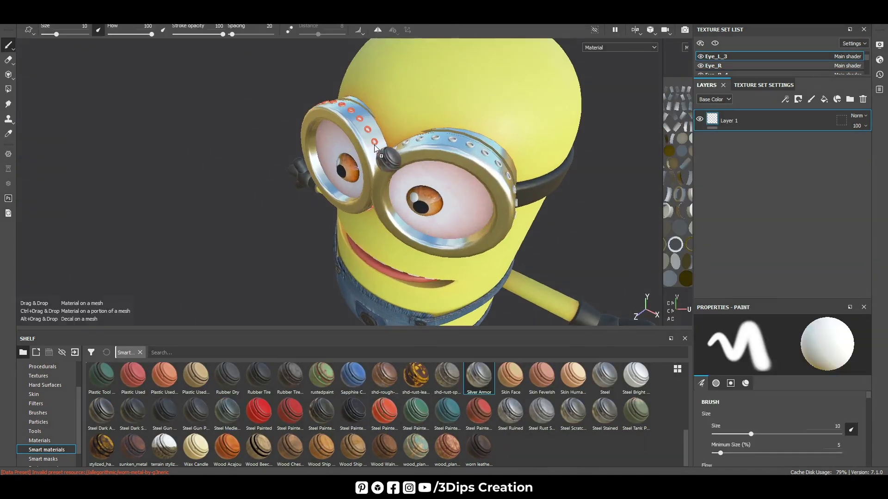
pyautogui.moveTo(479, 377); pyautogui.dragTo(373, 145)
# Apply the Steel smart material to both goggle rims, then inspect from the front
pyautogui.moveTo(420, 247)
pyautogui.keyDown('alt'); pyautogui.mouseDown()
pyautogui.moveTo(325, 197)
pyautogui.moveTo(535, 419)
pyautogui.mouseUp(); pyautogui.keyUp('alt')
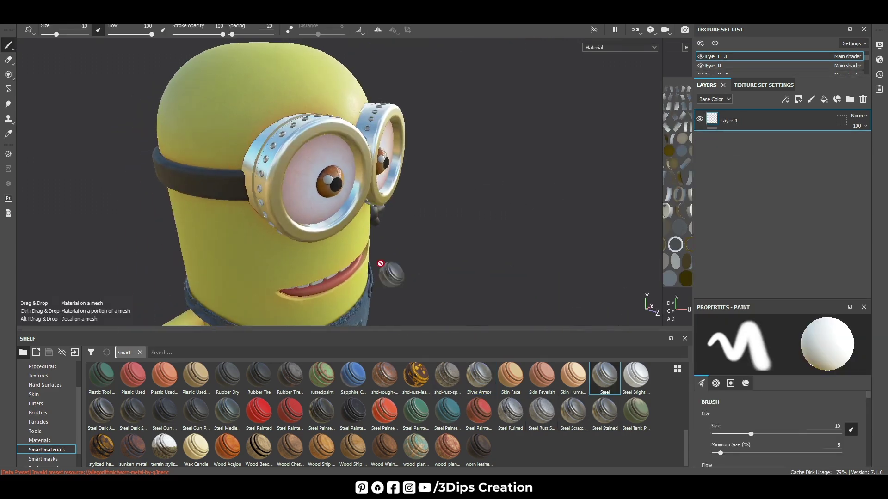
pyautogui.moveTo(605, 377)
pyautogui.mouseDown()
pyautogui.moveTo(389, 209)
pyautogui.moveTo(279, 285)
pyautogui.mouseUp()
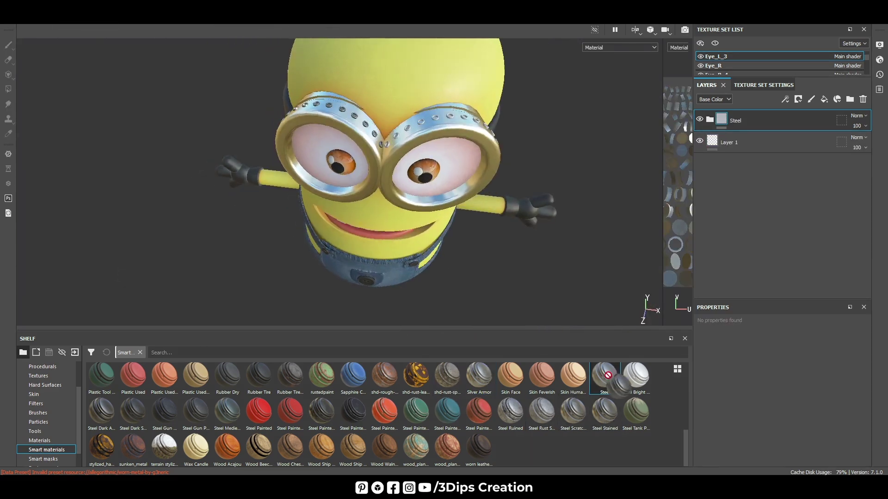
pyautogui.moveTo(604, 376); pyautogui.dragTo(453, 116)
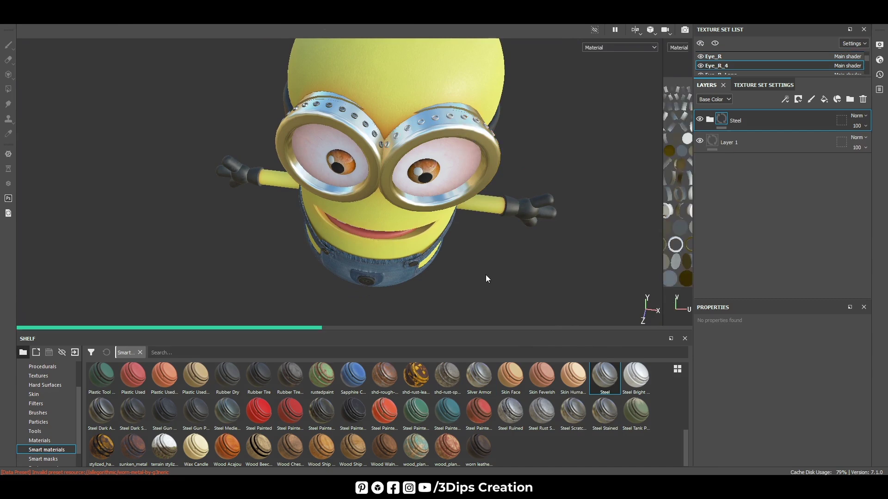
pyautogui.keyDown('alt'); pyautogui.moveTo(487, 279); pyautogui.dragTo(491, 217); pyautogui.keyUp('alt')
pyautogui.scroll(-5, 491, 217)
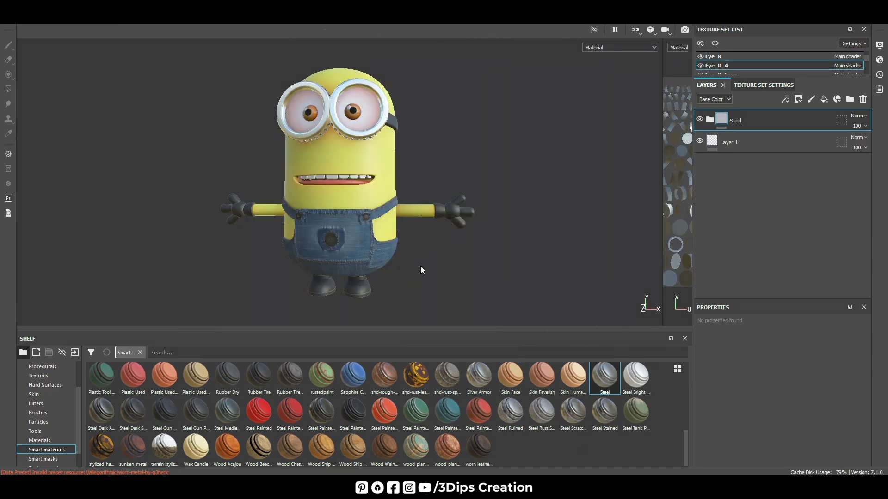
pyautogui.scroll(1, 335, 167)
pyautogui.scroll(5, 338, 165)
pyautogui.scroll(2, 339, 170)
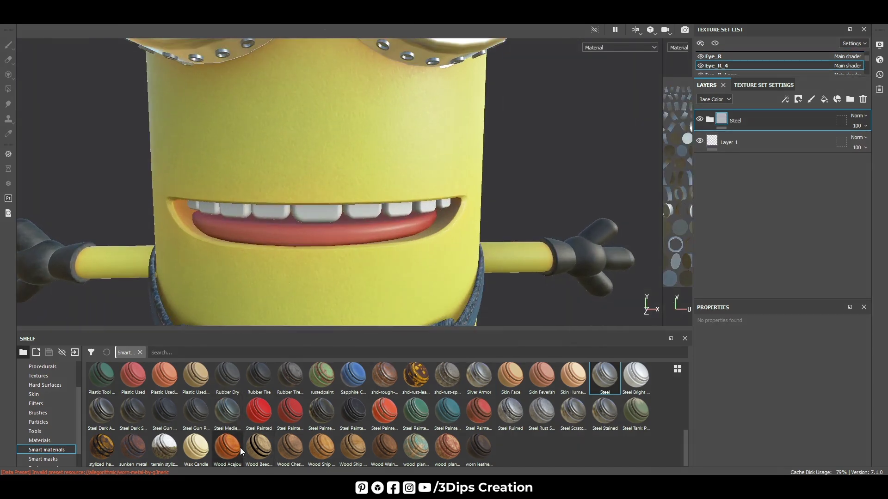
# Apply Marble Polished to the teeth and hide its Veins and Veins Blurry layers
pyautogui.scroll(3, 468, 435)
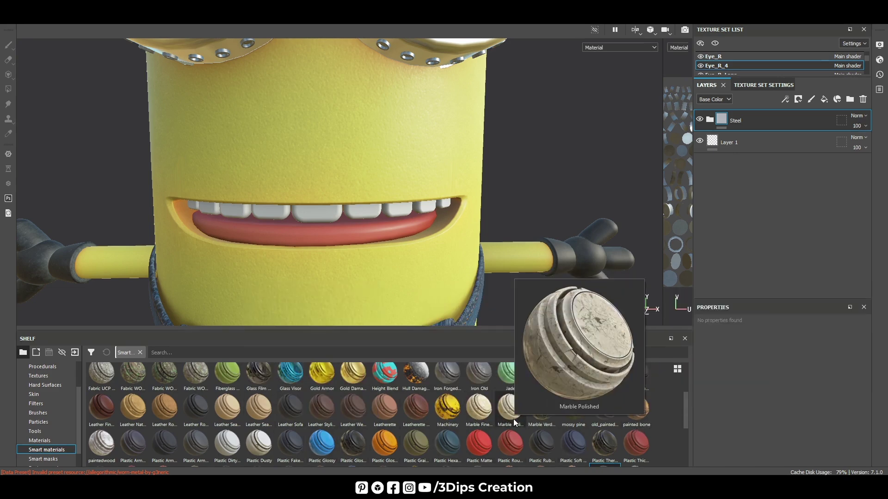
pyautogui.moveTo(513, 419); pyautogui.dragTo(364, 211)
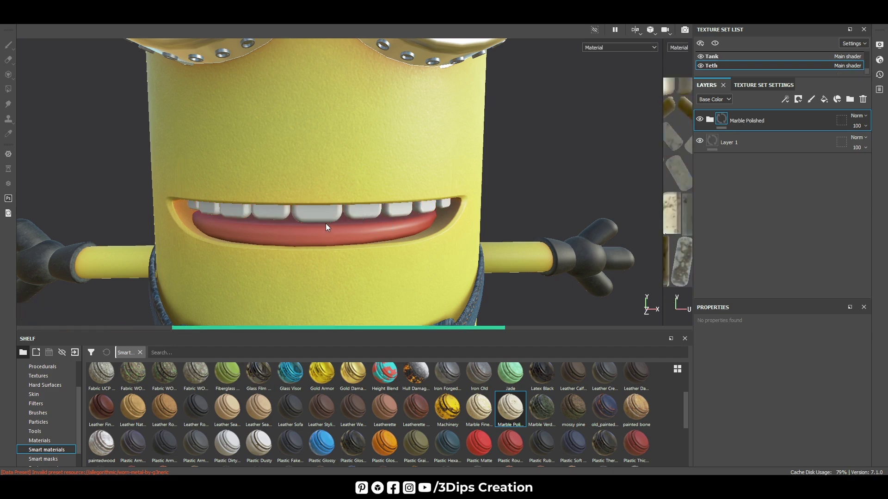
pyautogui.scroll(3, 326, 226)
pyautogui.click(710, 120)
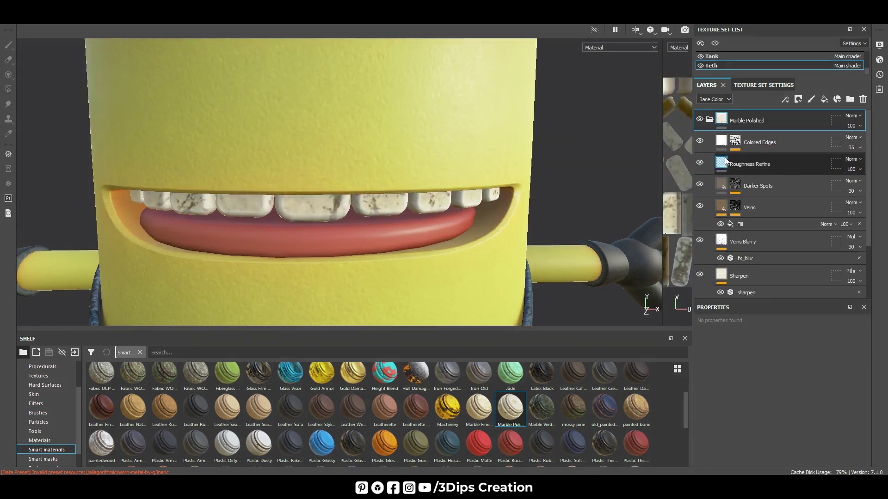
pyautogui.click(700, 205)
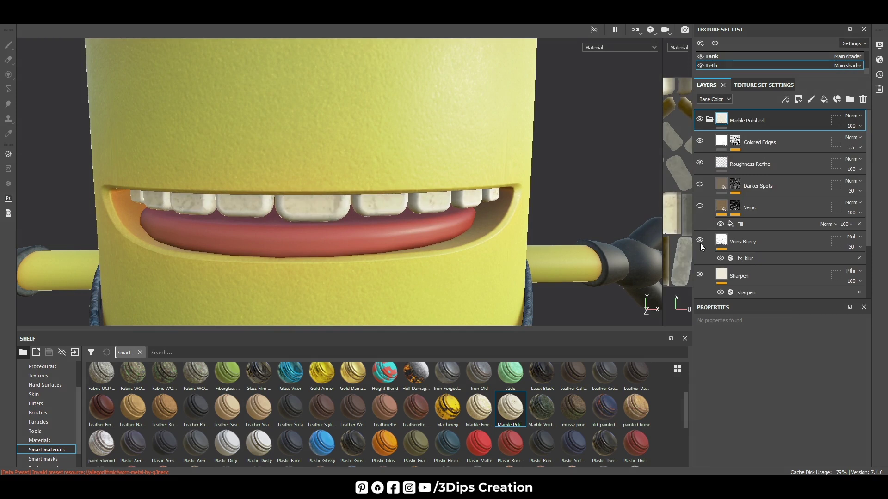
pyautogui.scroll(-1, 711, 257)
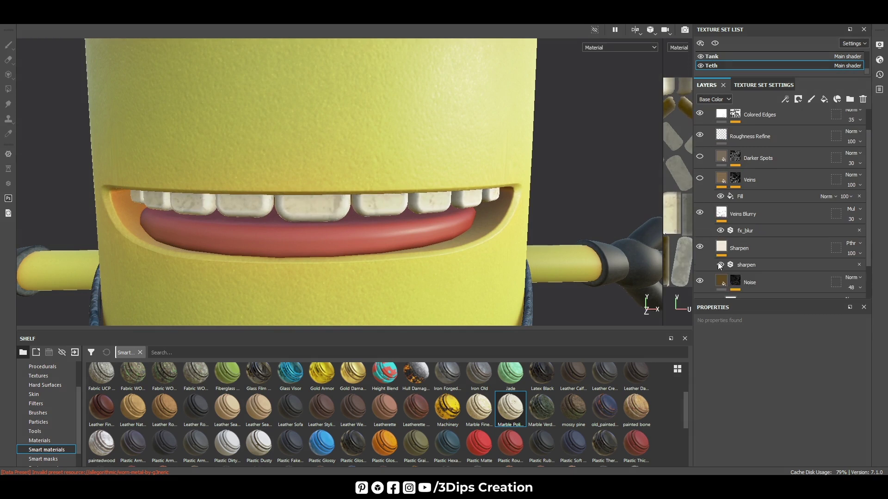
pyautogui.click(701, 211)
pyautogui.scroll(-2, 712, 231)
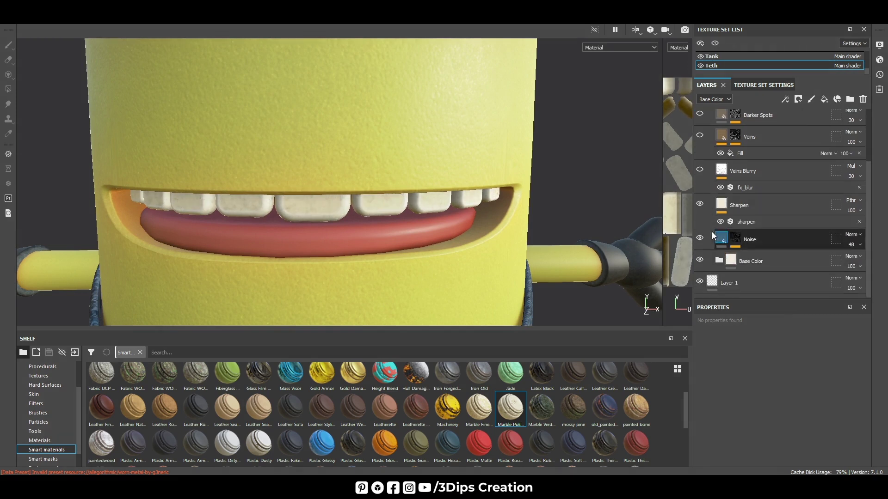
# Set the Base Color > Color 01 fill to a near-white colour
pyautogui.click(719, 262)
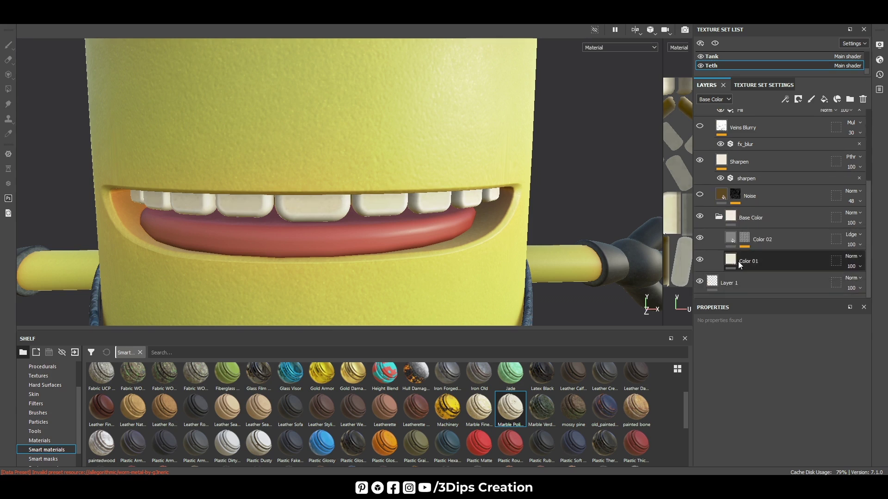
pyautogui.click(739, 262)
pyautogui.click(784, 418)
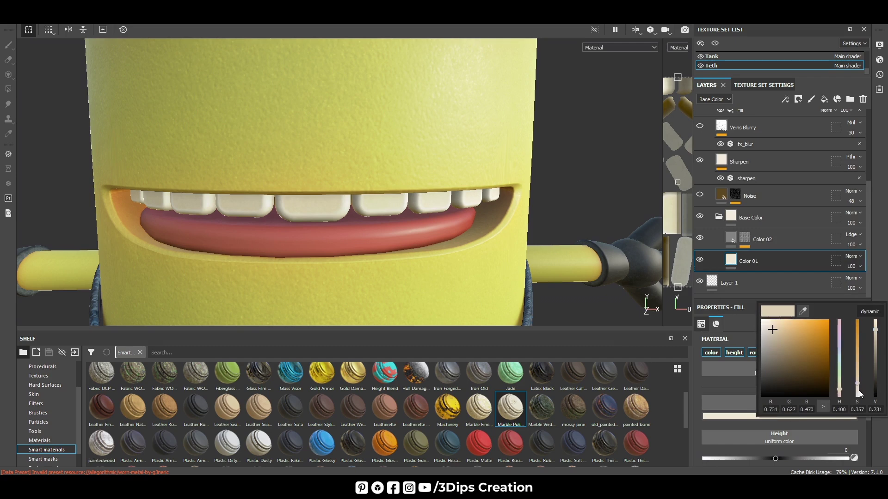
pyautogui.click(605, 190)
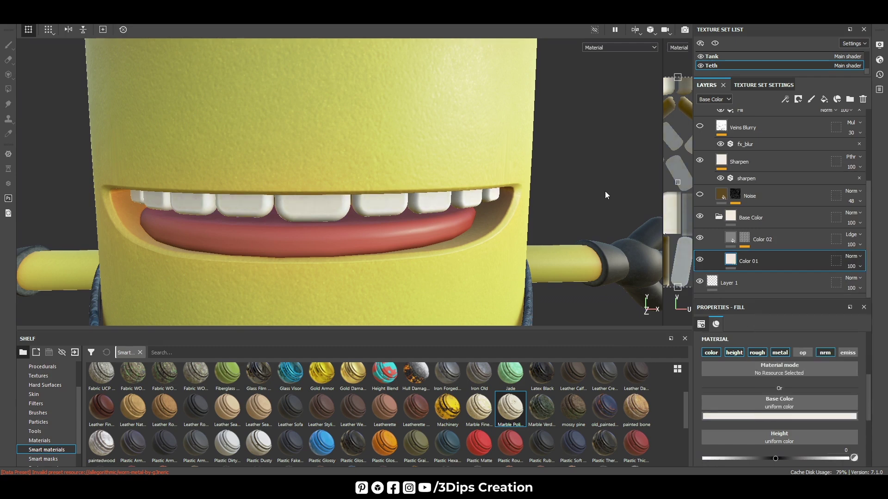
pyautogui.press('f')
pyautogui.scroll(3, 335, 187)
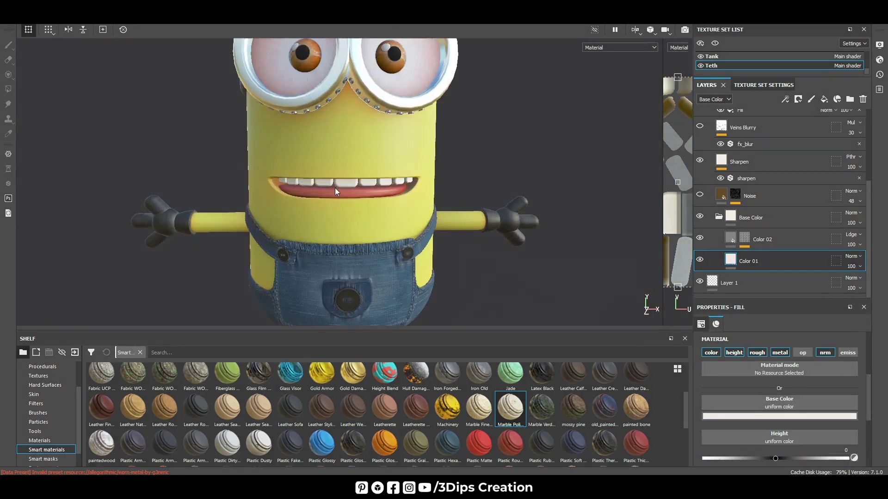
pyautogui.moveTo(334, 188)
pyautogui.keyDown('alt'); pyautogui.mouseDown()
pyautogui.moveTo(471, 287)
pyautogui.moveTo(495, 226)
pyautogui.moveTo(294, 252)
pyautogui.mouseUp(); pyautogui.keyUp('alt')
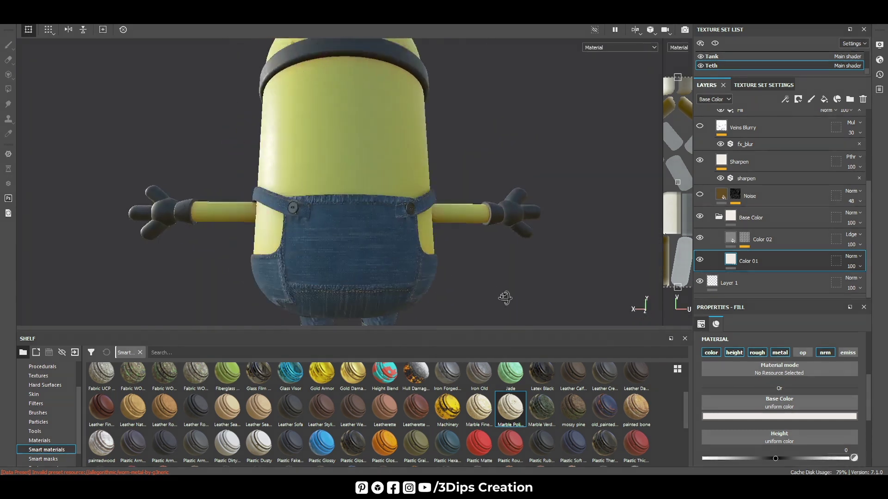
pyautogui.moveTo(400, 261)
pyautogui.keyDown('alt'); pyautogui.mouseDown()
pyautogui.moveTo(332, 259)
pyautogui.moveTo(486, 279)
pyautogui.mouseUp(); pyautogui.keyUp('alt')
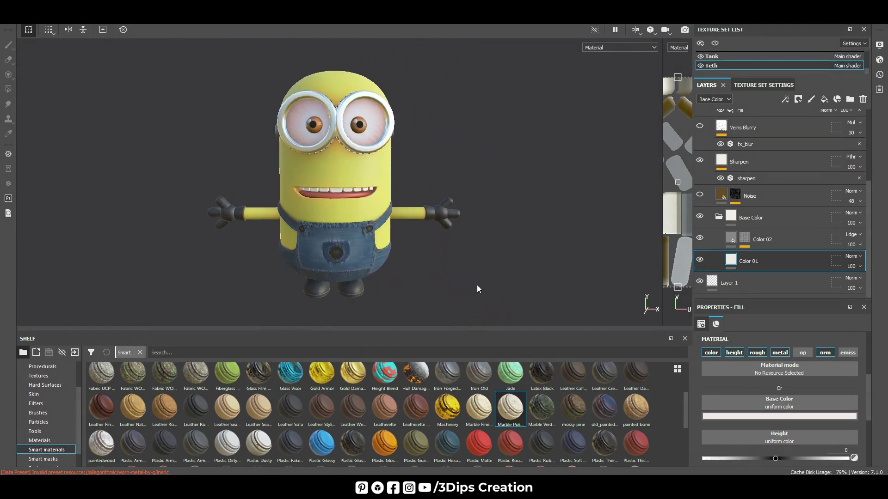
pyautogui.keyDown('alt'); pyautogui.moveTo(440, 290); pyautogui.dragTo(438, 294); pyautogui.keyUp('alt')
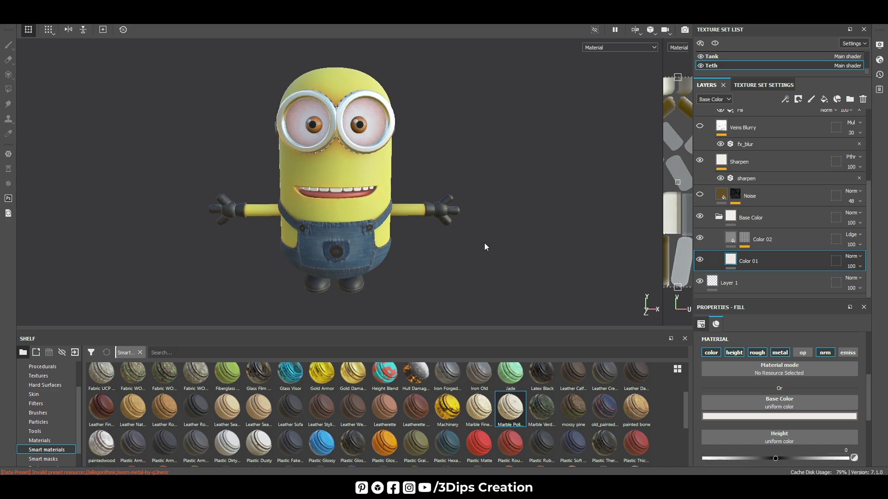